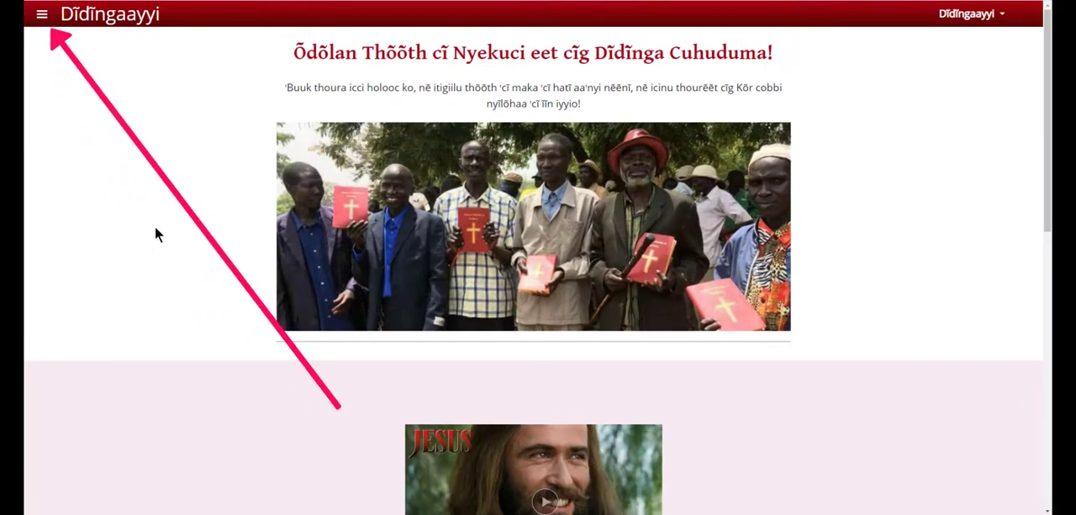
# Step: Look over the Dĩdĩngaayyi website's home page and its navigation menu
pyautogui.click(47, 23)
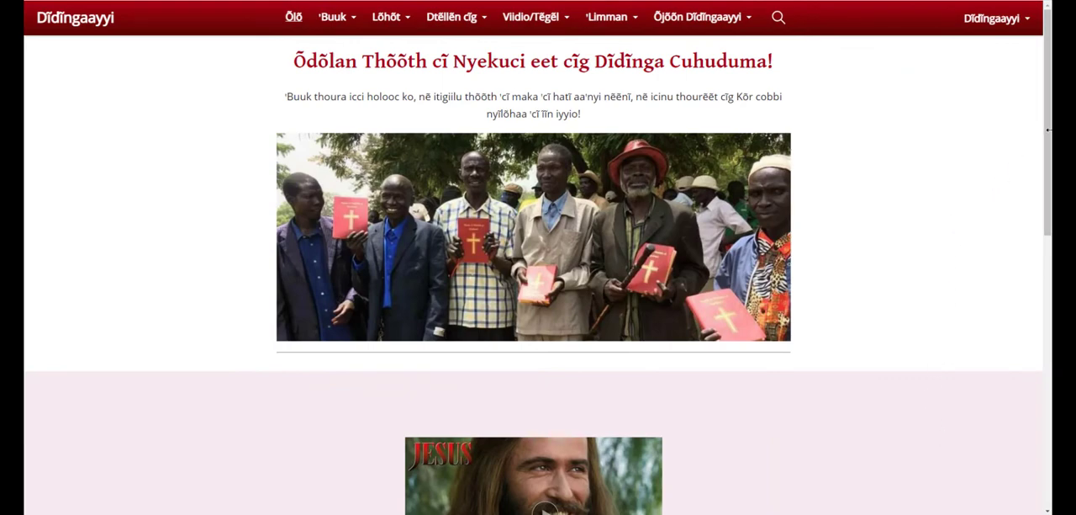
pyautogui.scroll(-1, 1052, 170)
pyautogui.moveTo(1051, 171); pyautogui.dragTo(1039, 446)
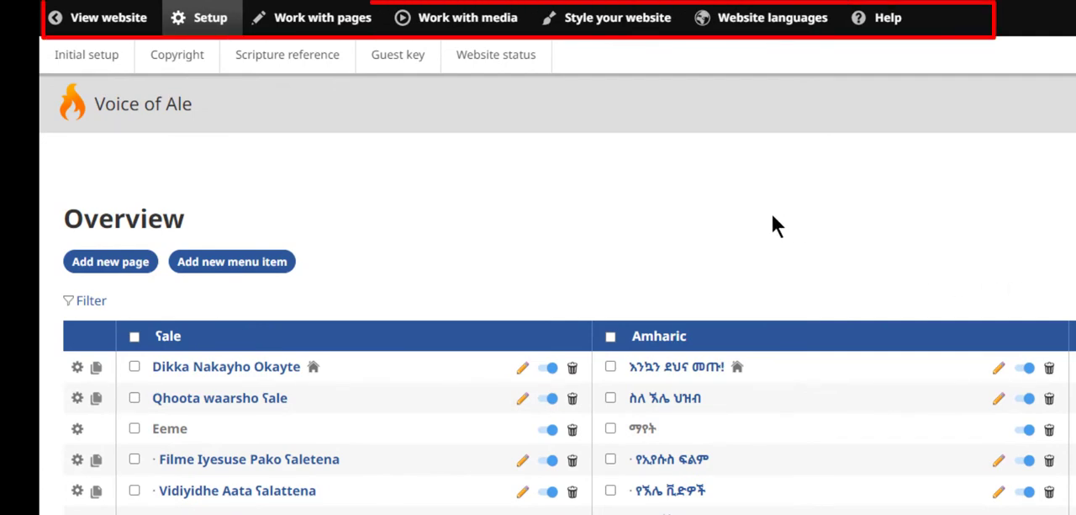
# Step: Examine the administration options for working with pages, working with media, styling the website and website languages
pyautogui.click(340, 31)
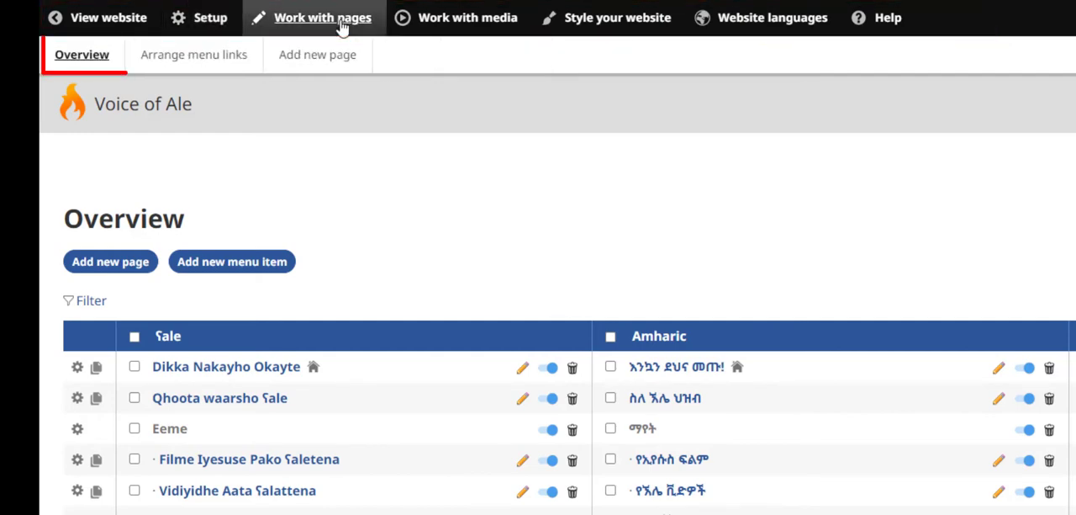
pyautogui.click(450, 31)
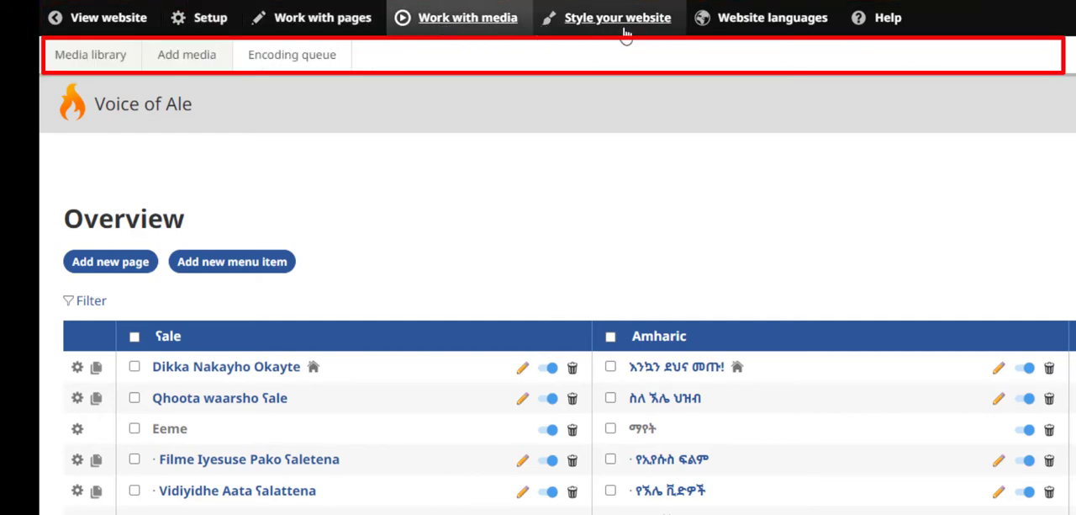
pyautogui.click(627, 34)
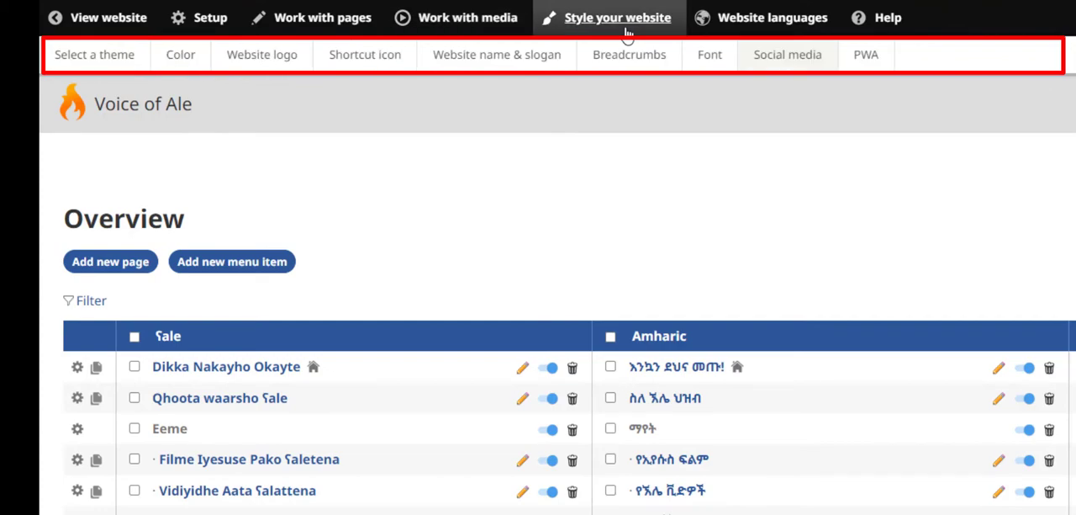
pyautogui.click(782, 28)
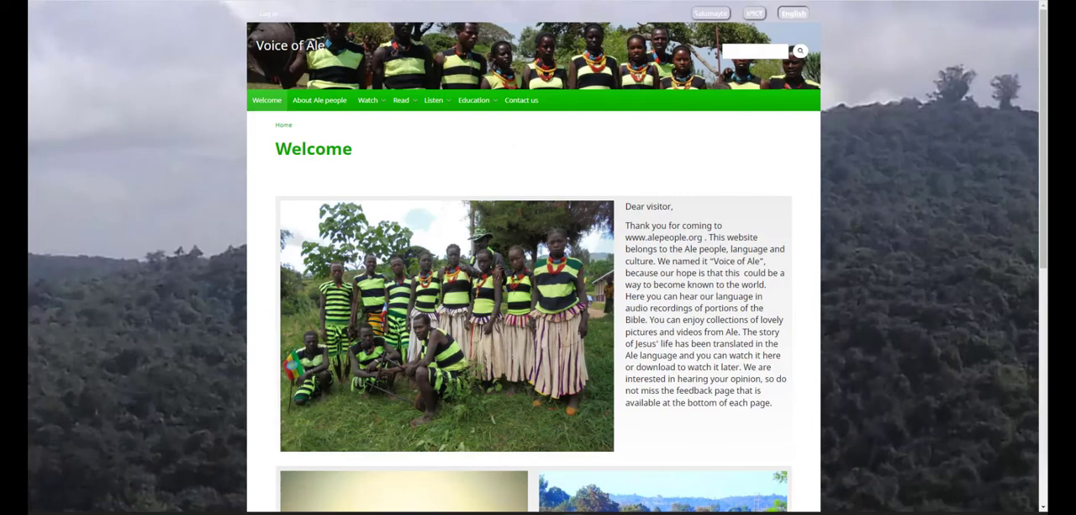
# Step: Browse the Wildfire 4 version of the Voice of Ale site, viewing the Welcome, About Ale people and Contact us pages
pyautogui.moveTo(1043, 263); pyautogui.dragTo(1044, 300)
pyautogui.scroll(2, 664, 166)
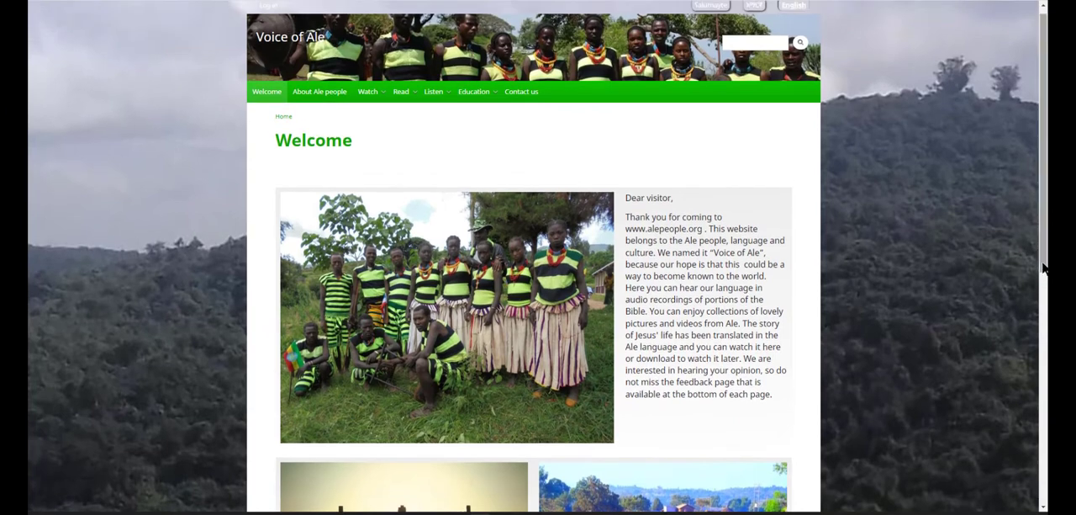
pyautogui.click(336, 94)
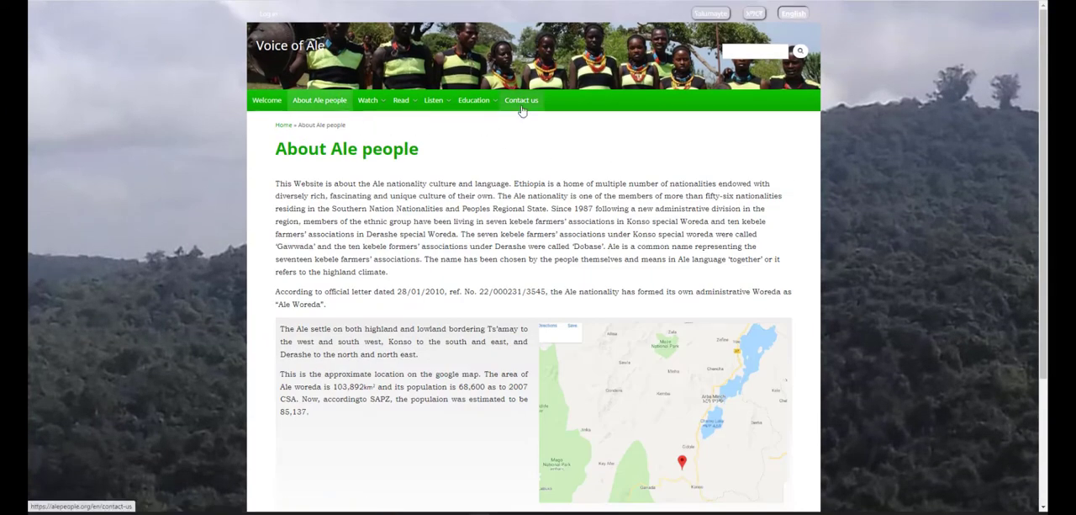
pyautogui.click(521, 110)
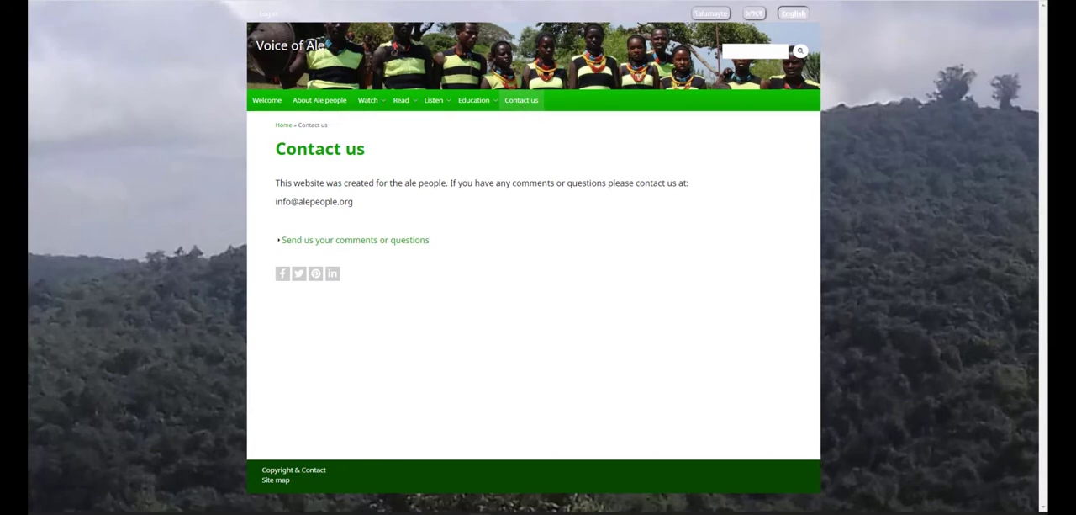
pyautogui.click(268, 101)
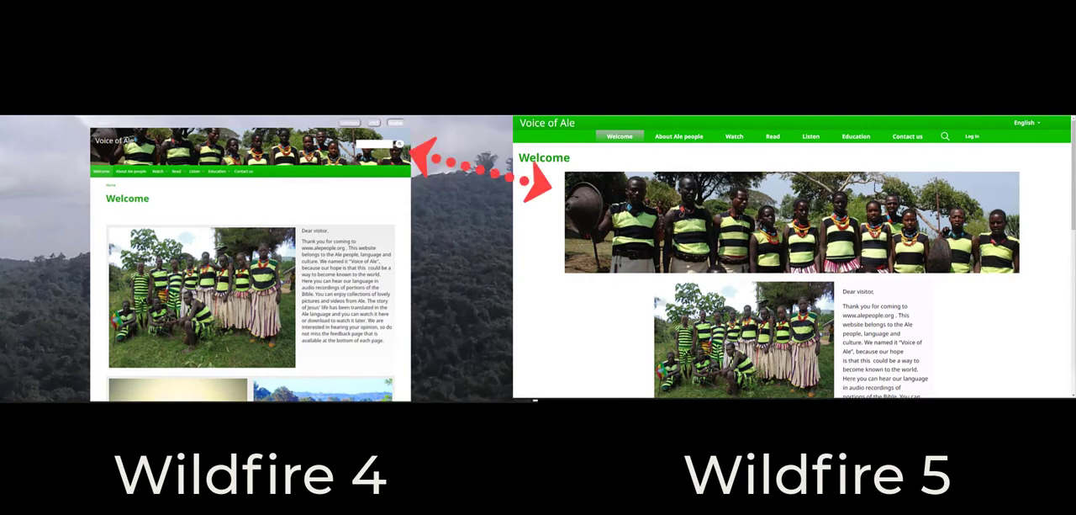
# Step: Browse the Wildfire 5 version of the Voice of Ale site, viewing its About Ale people and Contact us pages and language selector
pyautogui.click(682, 135)
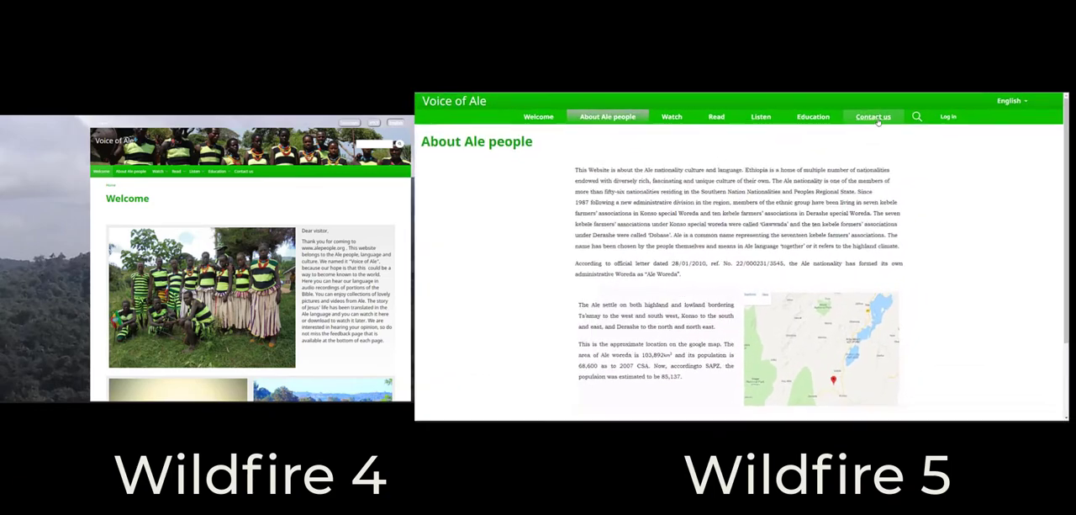
pyautogui.click(859, 109)
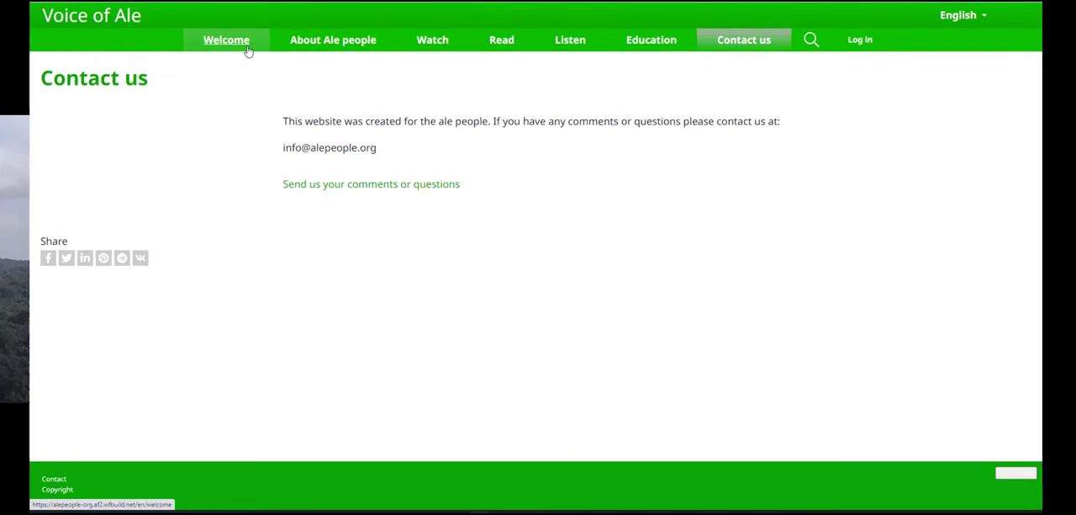
pyautogui.click(307, 59)
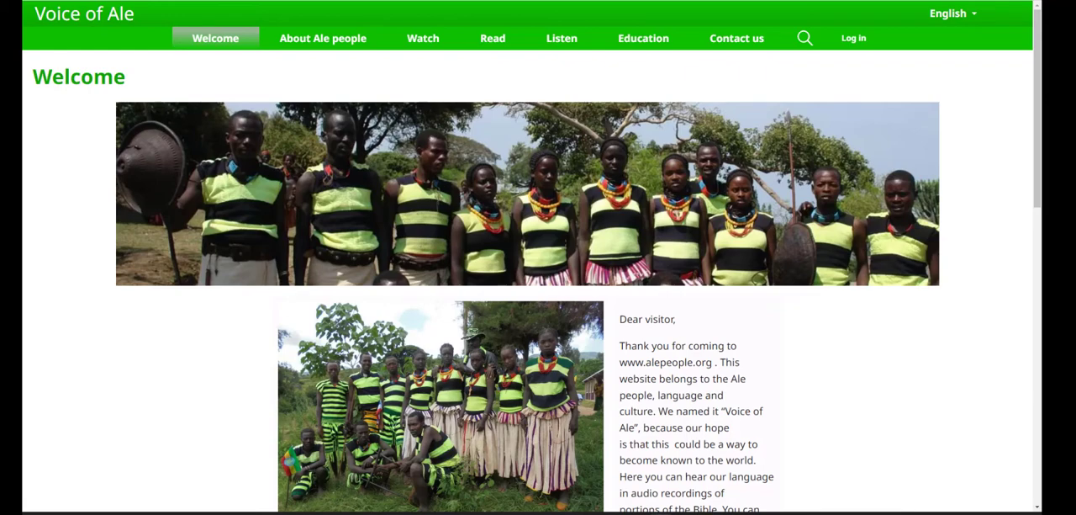
pyautogui.click(975, 20)
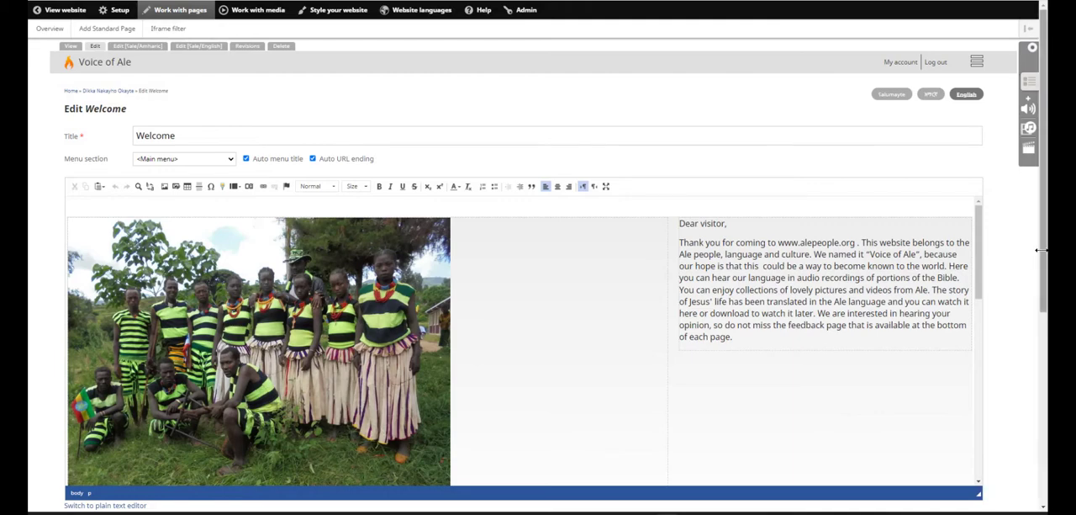
pyautogui.scroll(-1, 1041, 250)
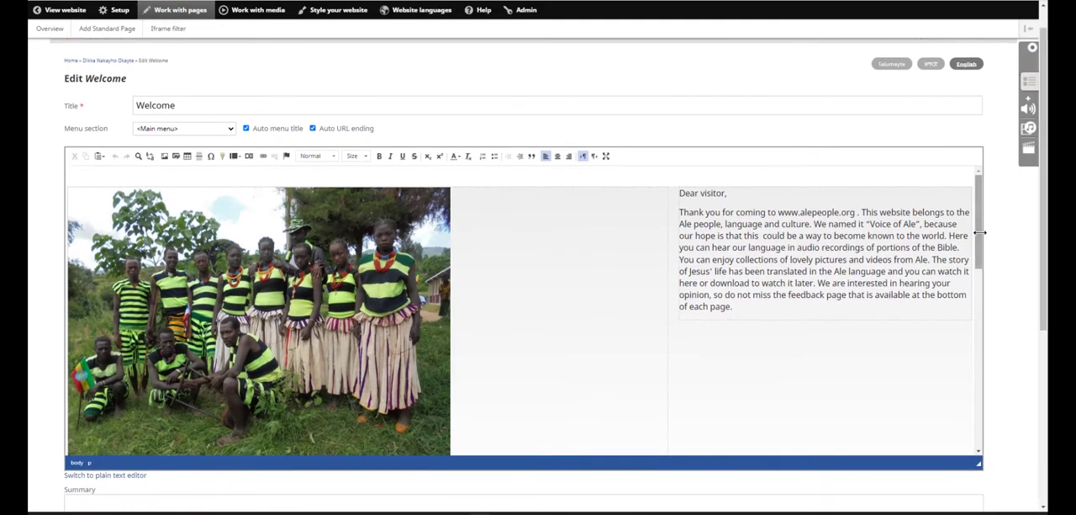
pyautogui.moveTo(979, 238); pyautogui.dragTo(988, 408)
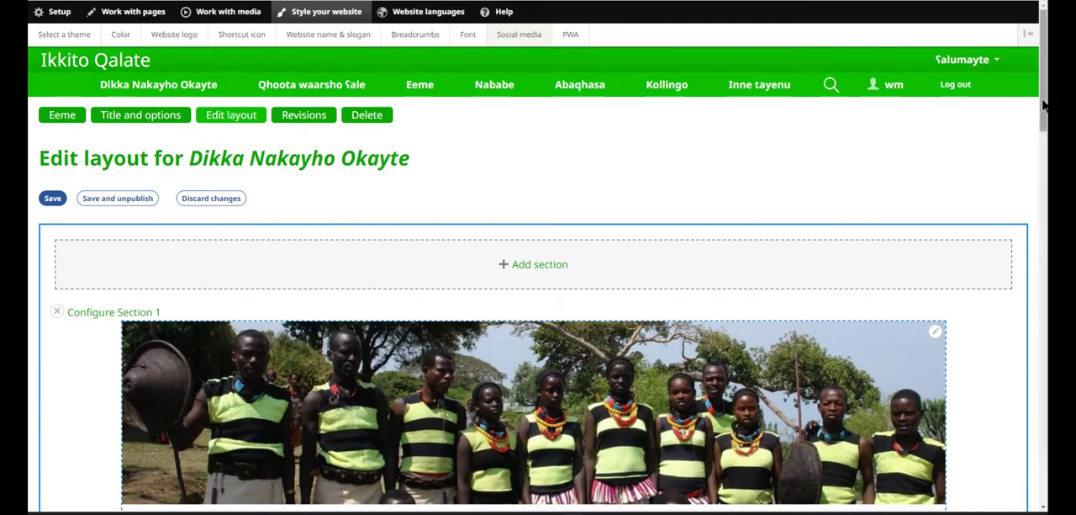
pyautogui.moveTo(1046, 105); pyautogui.dragTo(1016, 323)
pyautogui.moveTo(1016, 324); pyautogui.dragTo(1019, 348)
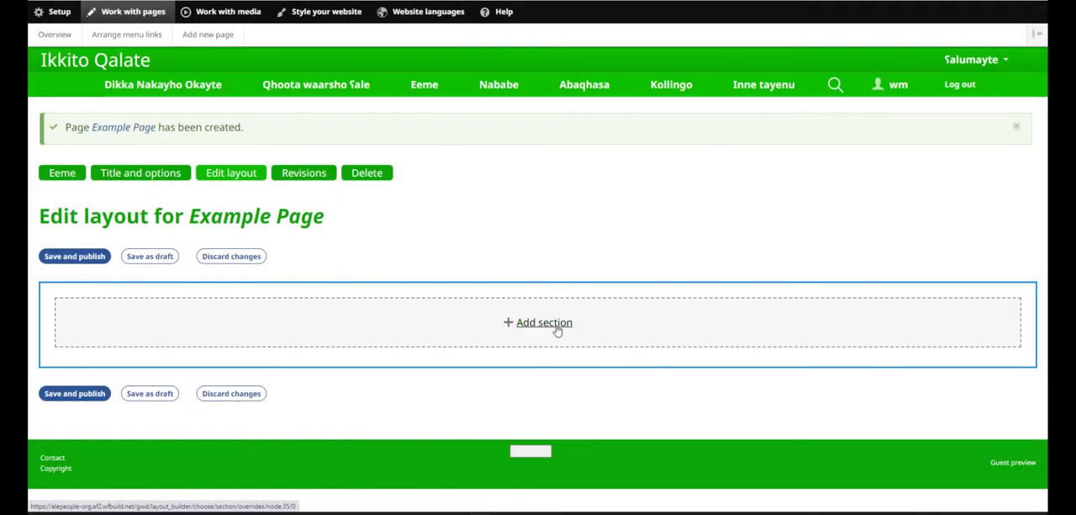
# Step: Add a two-column section to the empty layout of Example Page
pyautogui.click(557, 329)
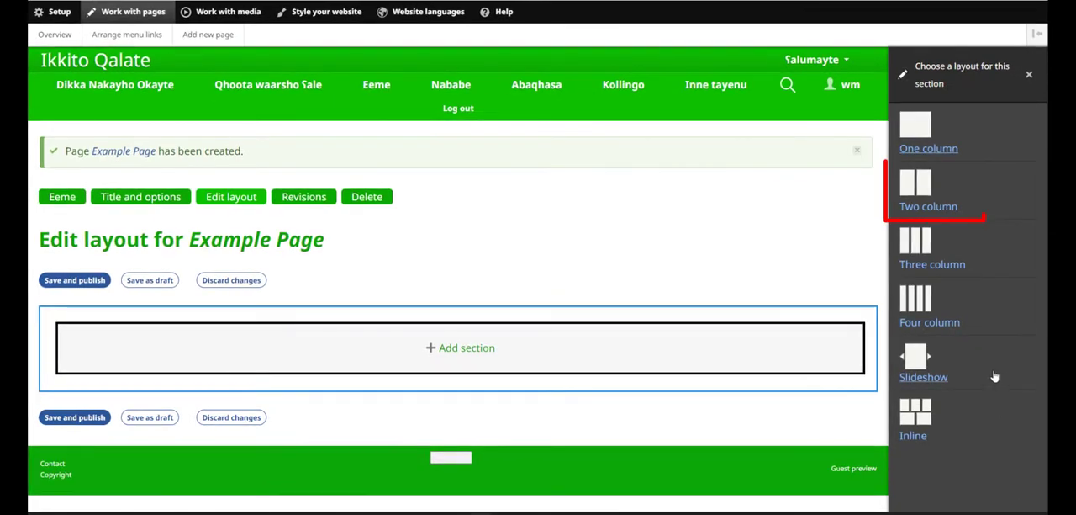
pyautogui.click(925, 206)
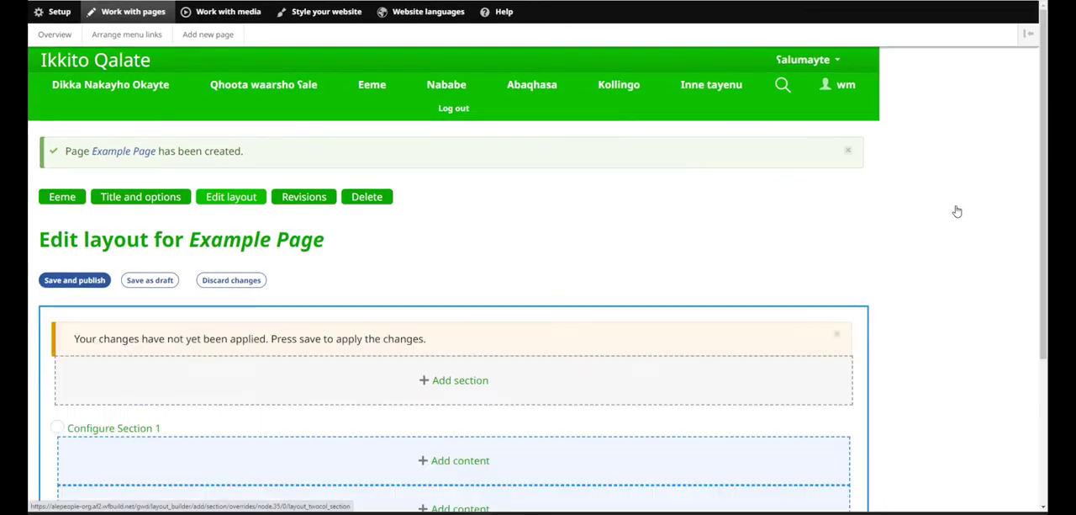
pyautogui.scroll(-2, 1038, 202)
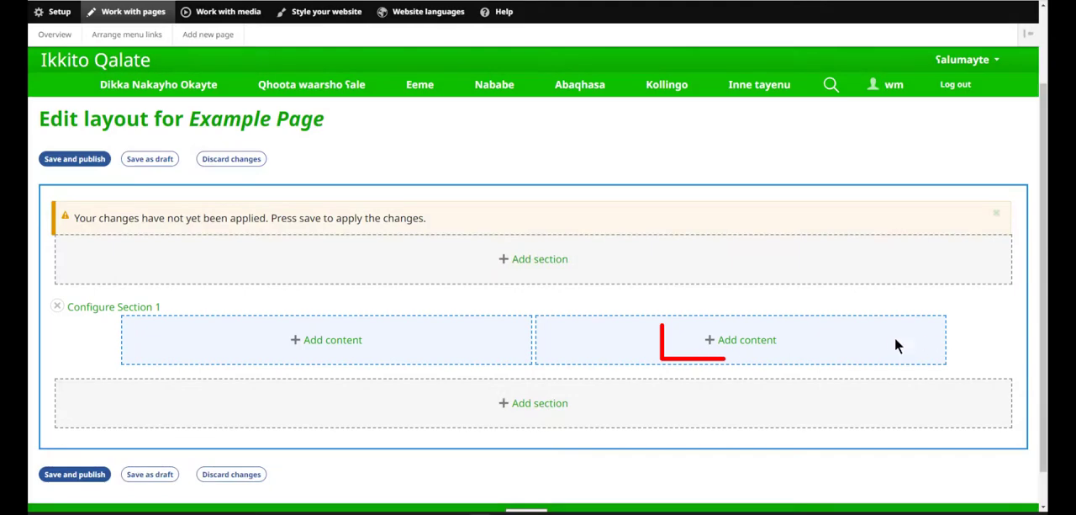
# Step: Add an Image block with L01_214.jpg from the media library to the second column of Section 1 and save it
pyautogui.click(772, 341)
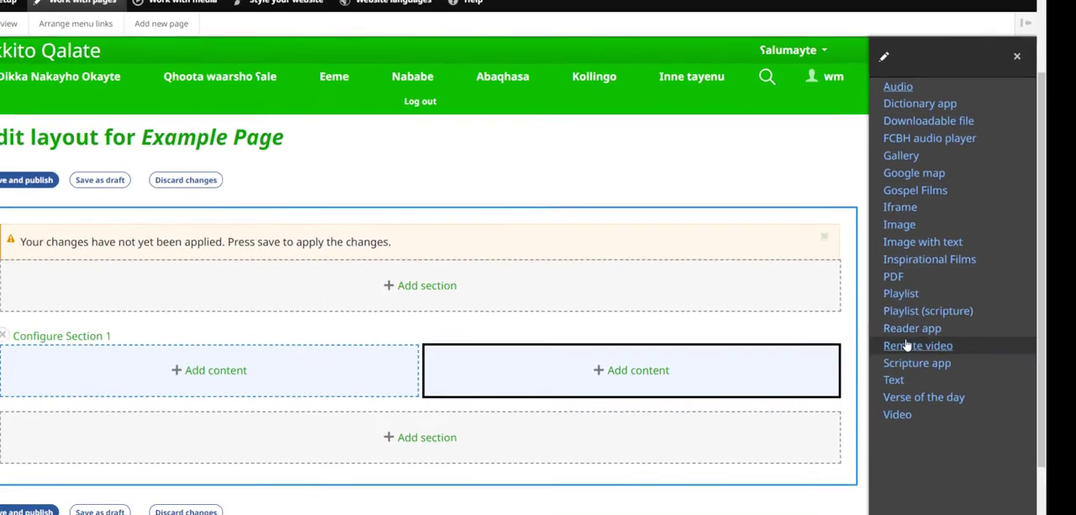
pyautogui.click(907, 224)
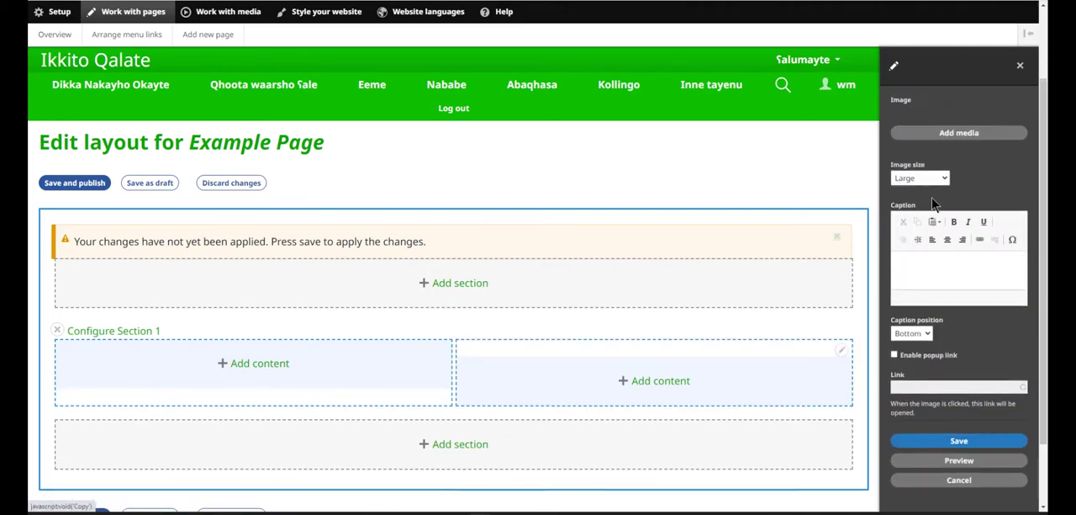
pyautogui.click(953, 138)
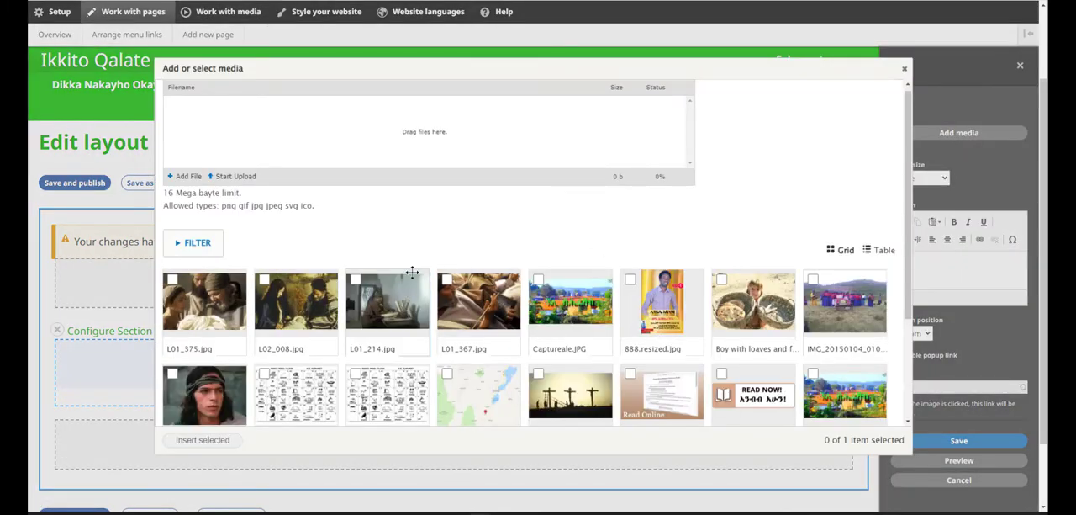
pyautogui.click(412, 274)
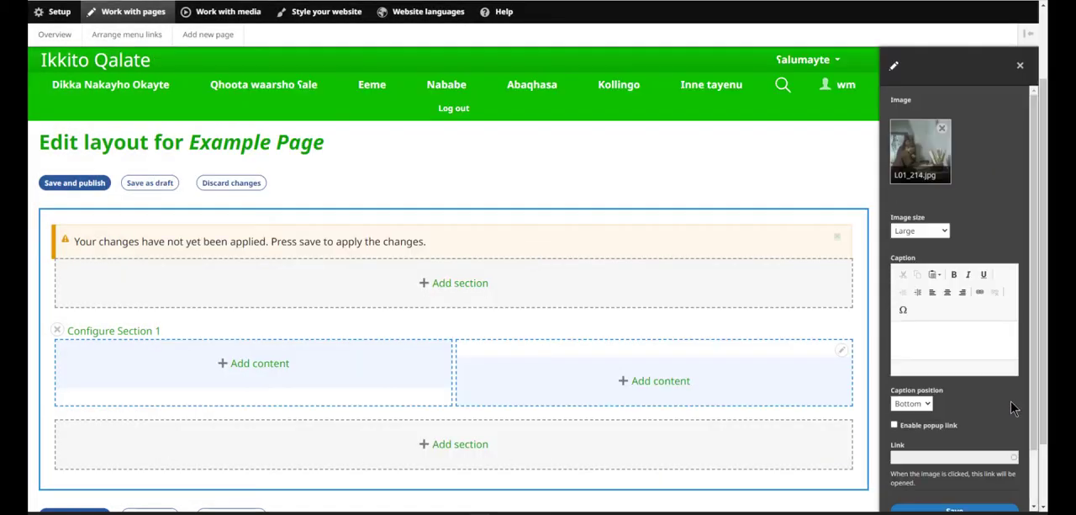
pyautogui.scroll(-1, 949, 498)
pyautogui.click(956, 451)
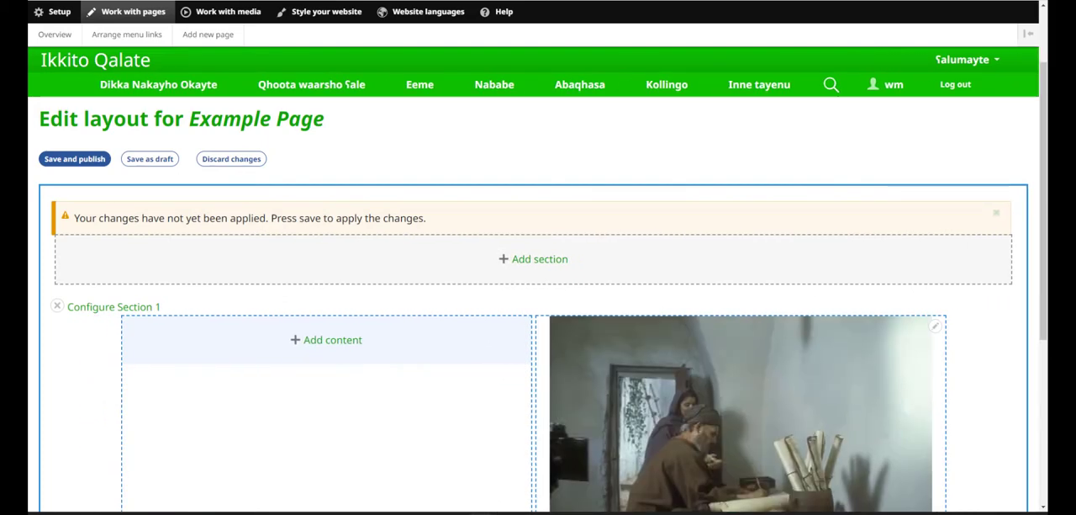
# Step: Add a Text block to the first column of Section 1, paste the copied "Hayhito haani" paragraph into it and save it
pyautogui.click(358, 342)
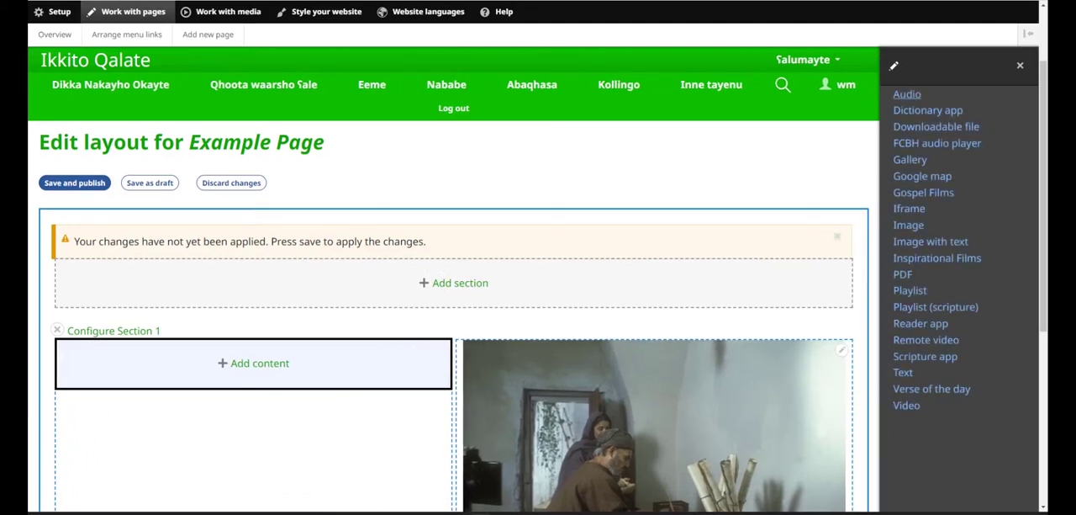
pyautogui.click(903, 371)
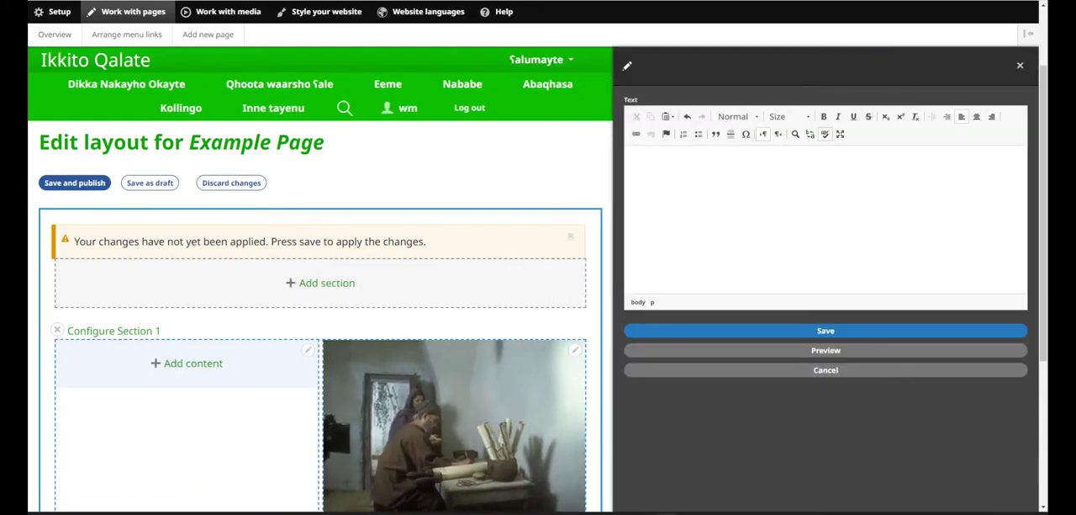
pyautogui.click(770, 193)
pyautogui.write('Hayhito haani, qhoota www.alepeople.org kula okayte mallay anhune kaanasaani! Ahxiti tirate tewaarsho ʕalatepa pako pana  aata ʕalatena, hussa mallay "ikkito ʕalate" annapayni. Momala payni qhamu ʕaleesi onke hasa liqatay qhaat’nu anarasnaninuki ankippo sheeqni; ħayna pako haanisi abaqhase a’alganagu.')
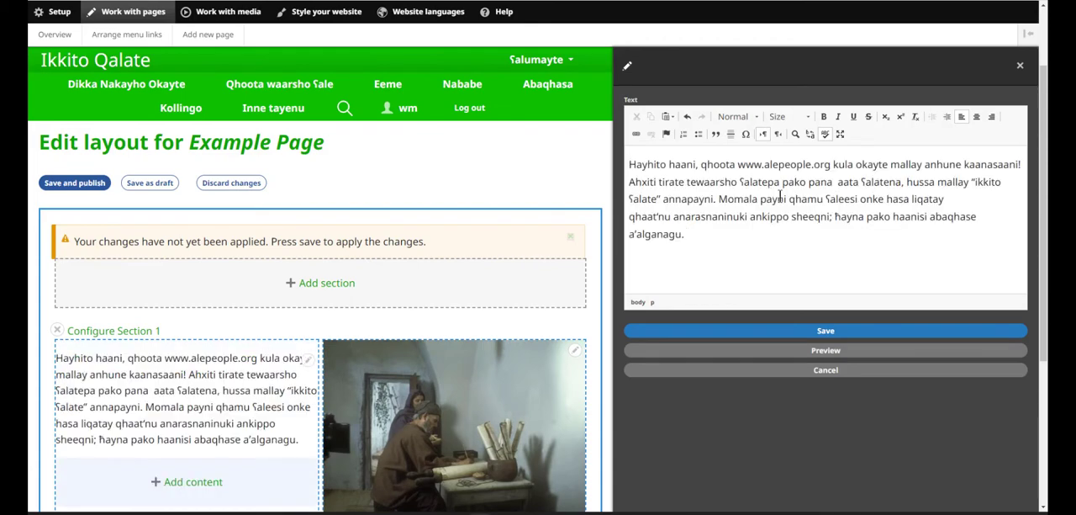
pyautogui.click(826, 331)
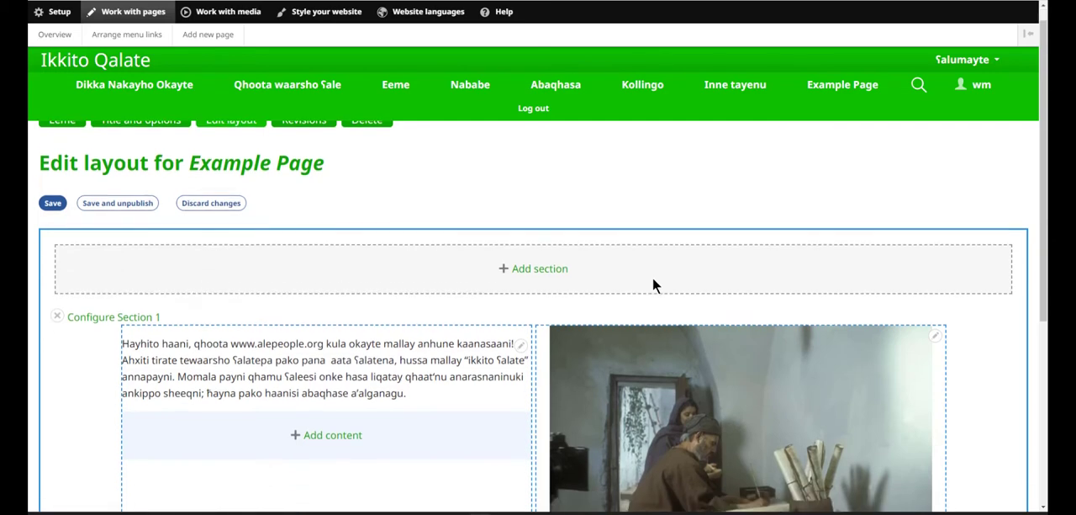
# Step: Add a three-column section below Section 1 on Example Page
pyautogui.scroll(-3, 653, 285)
pyautogui.scroll(-3, 652, 283)
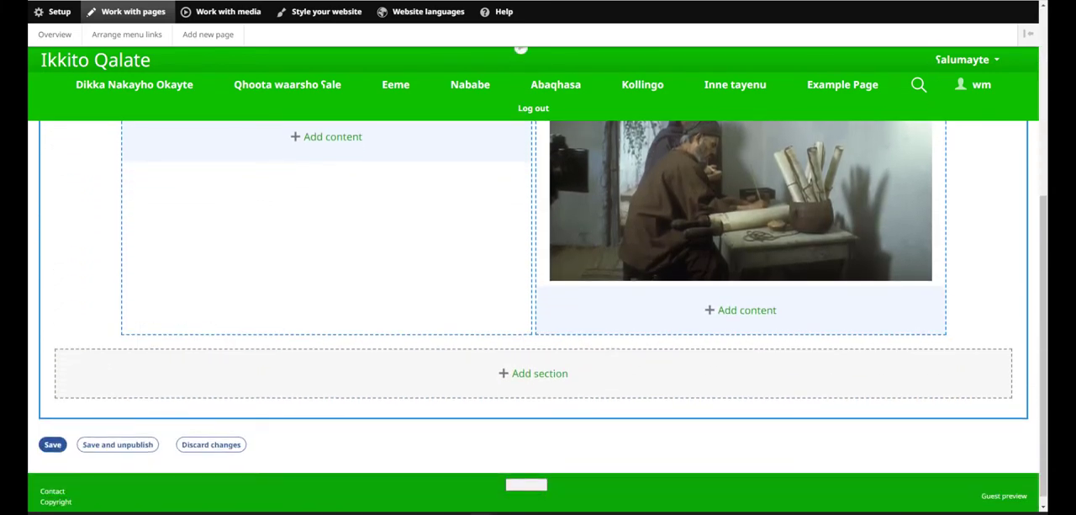
pyautogui.click(561, 378)
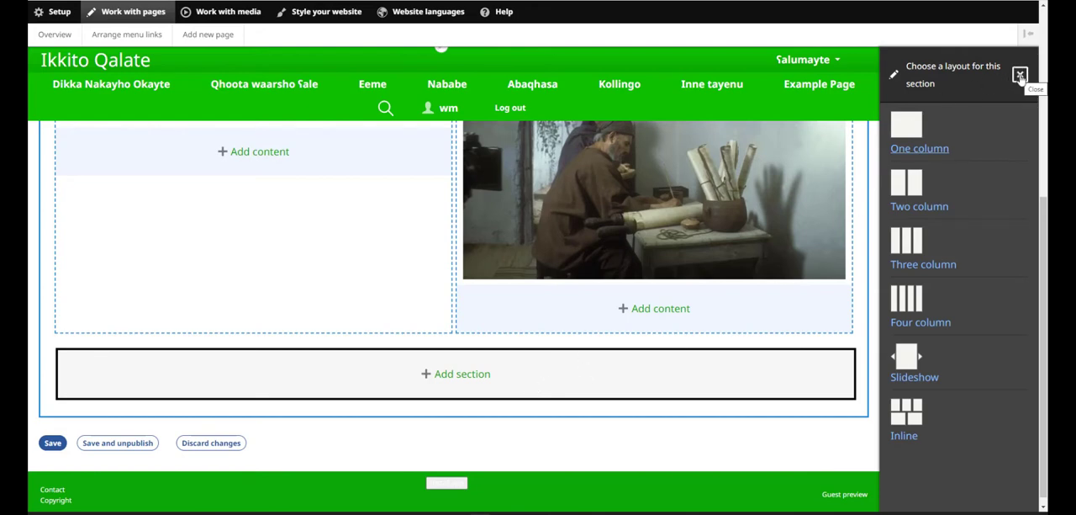
pyautogui.click(950, 268)
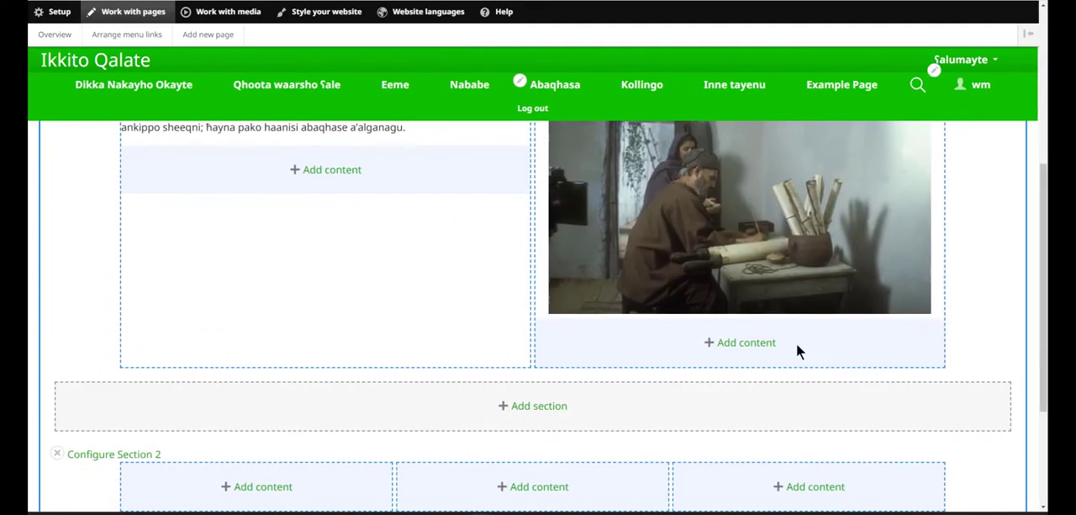
# Step: Open the settings of Section 1, check its background options and expand the settings of both columns
pyautogui.scroll(-2, 764, 353)
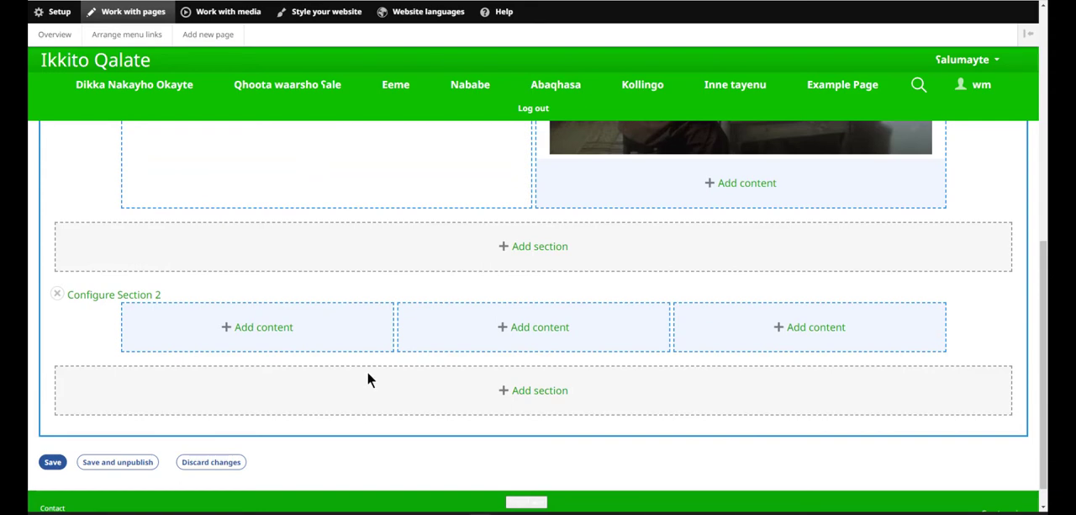
pyautogui.scroll(5, 367, 371)
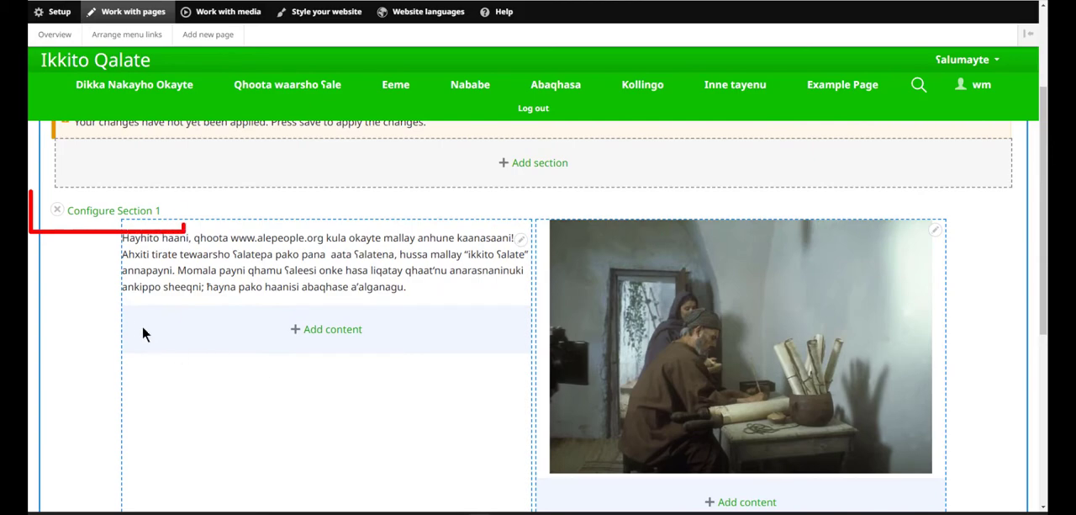
pyautogui.click(102, 216)
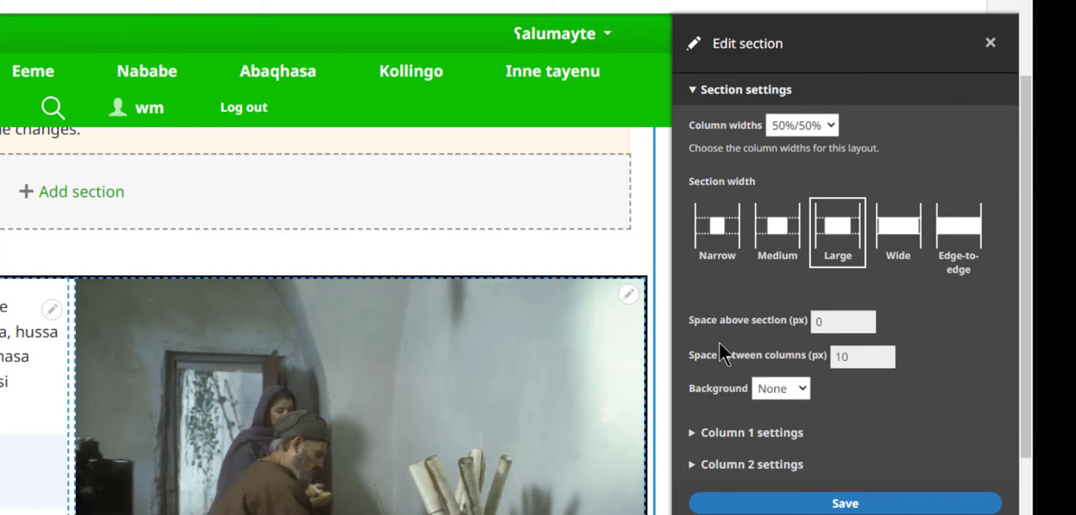
pyautogui.click(805, 390)
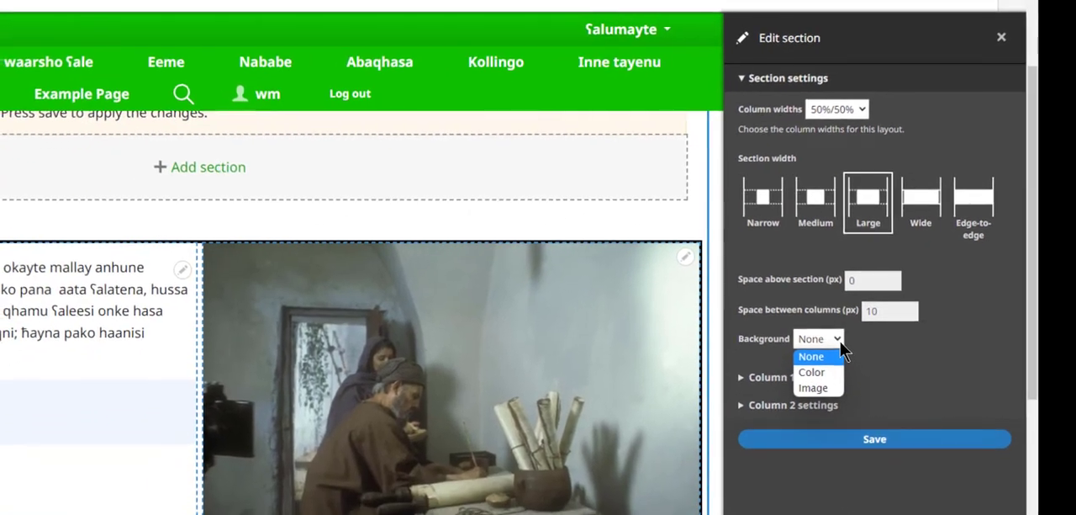
pyautogui.click(840, 342)
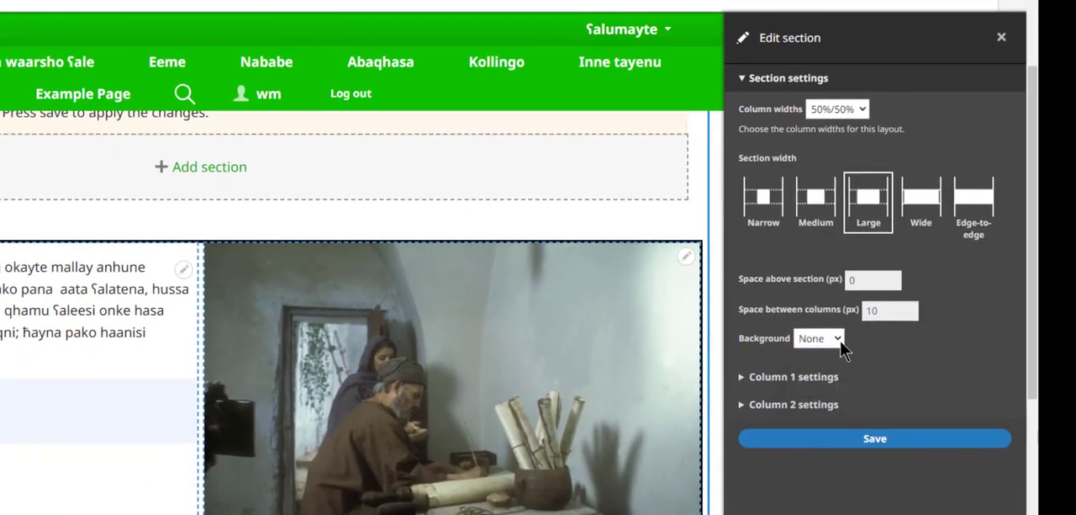
pyautogui.click(826, 378)
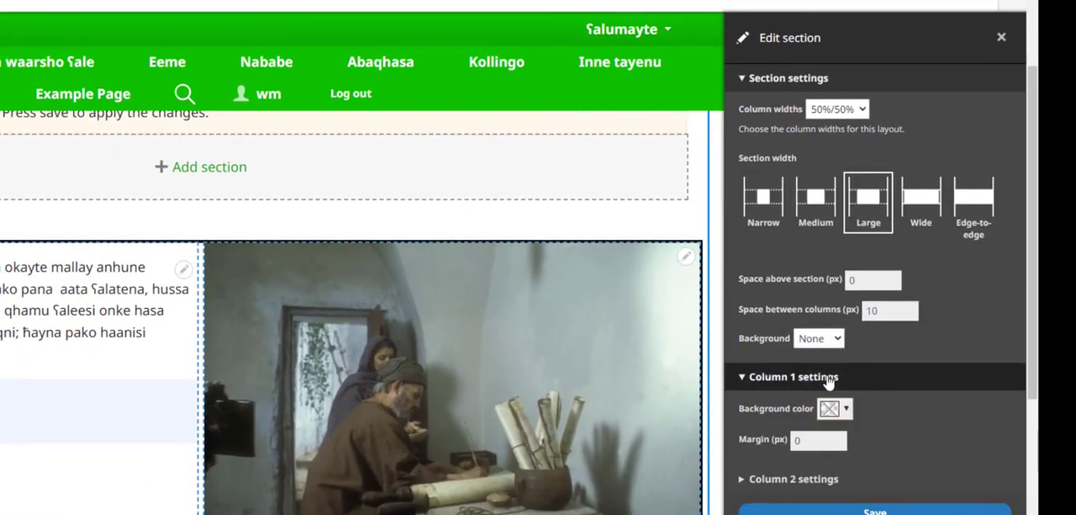
pyautogui.click(836, 477)
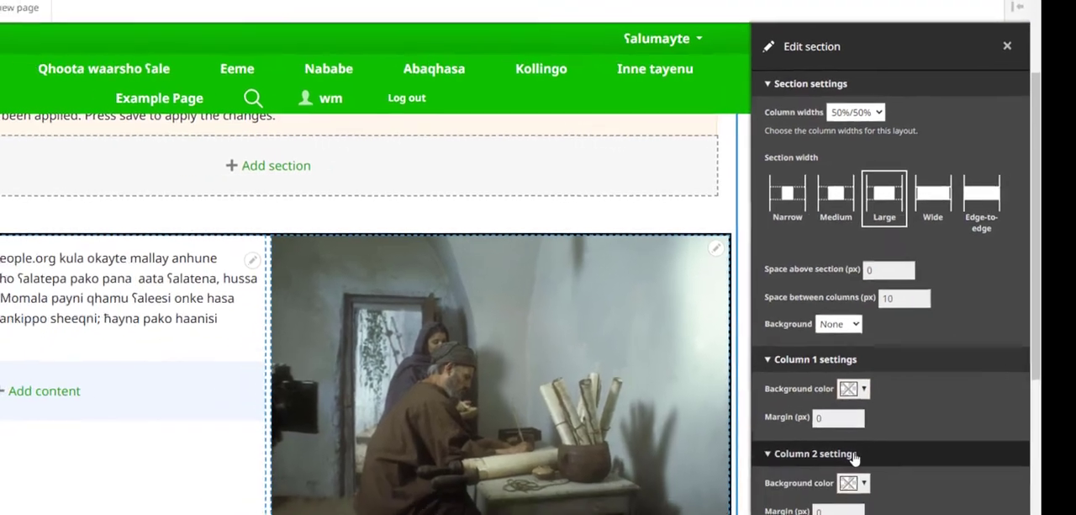
# Step: Give both columns of Section 1 a light green background, then save the section and the Example Page layout
pyautogui.scroll(-5, 1001, 370)
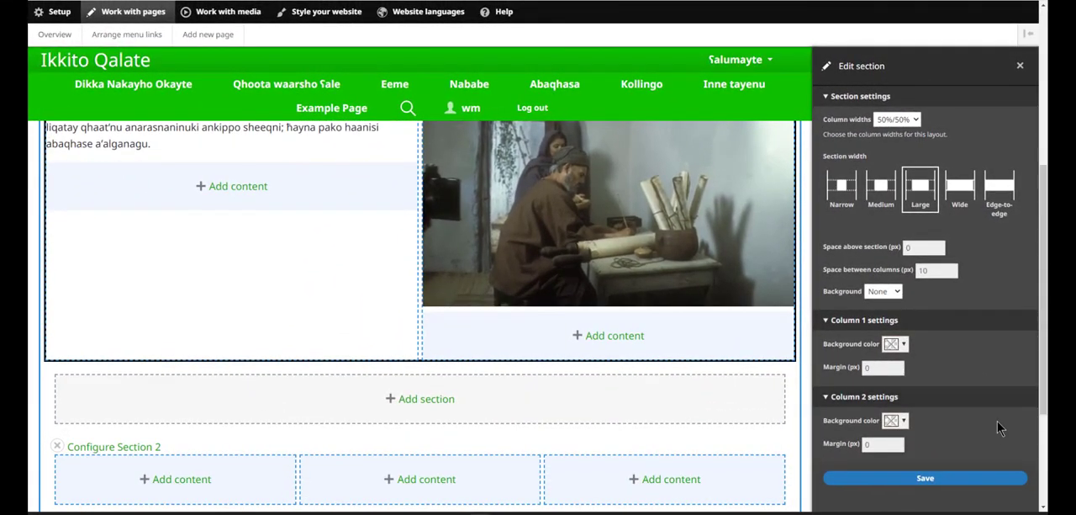
pyautogui.click(904, 420)
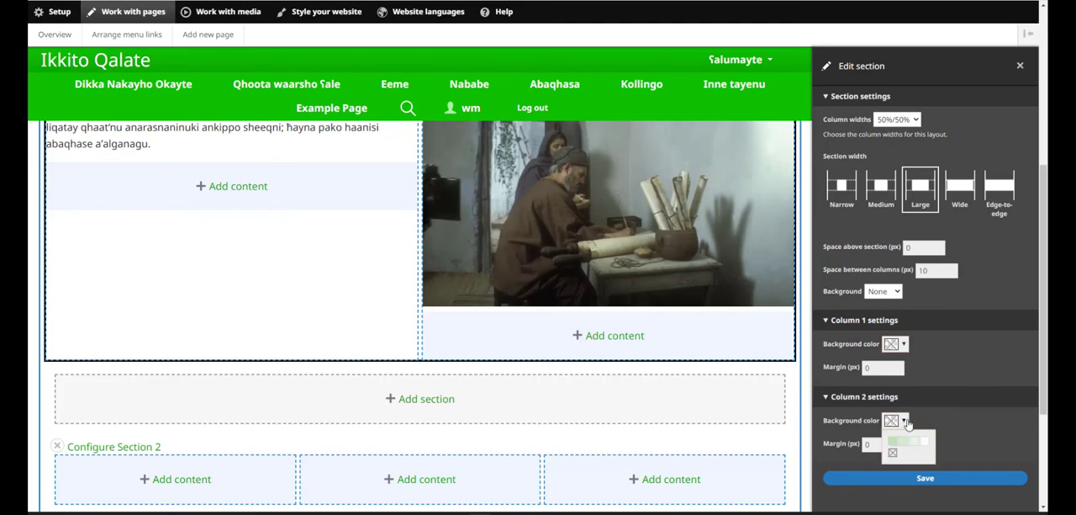
pyautogui.click(898, 446)
pyautogui.click(903, 343)
pyautogui.click(899, 370)
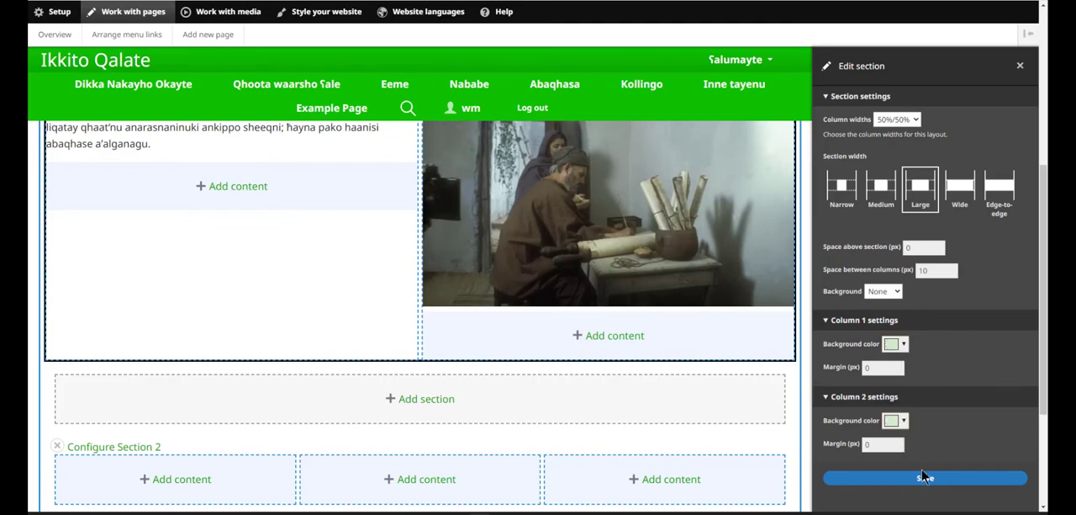
pyautogui.click(925, 479)
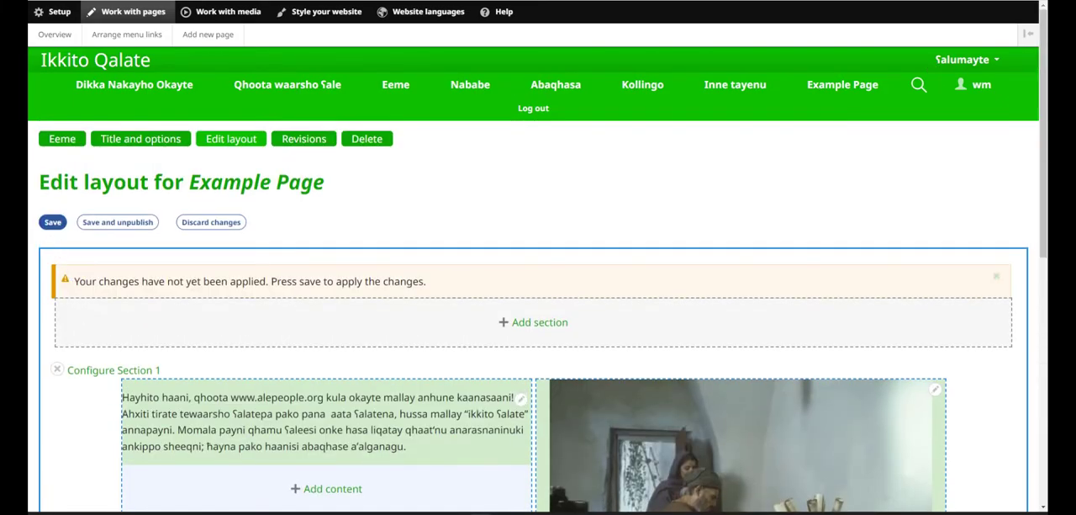
pyautogui.click(50, 227)
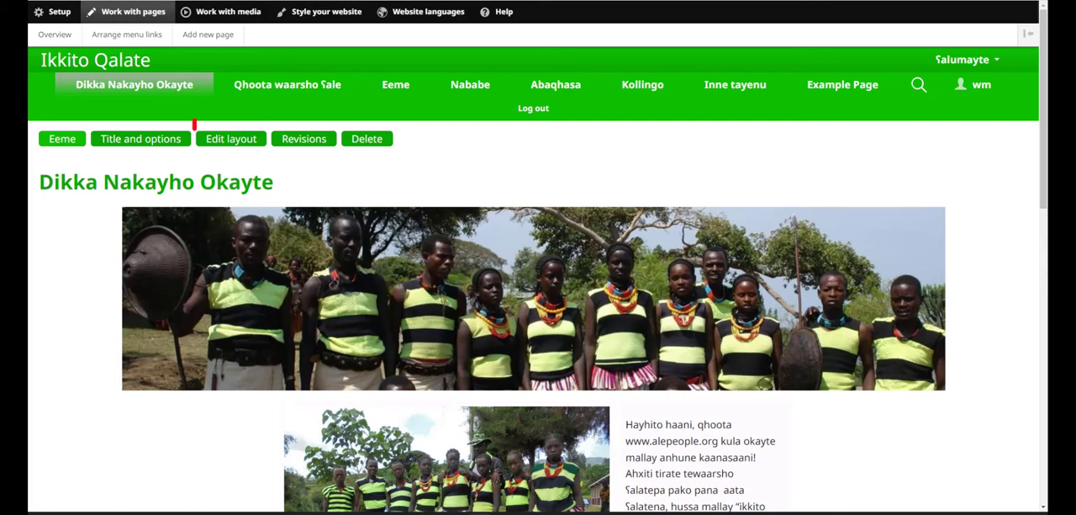
# Step: Open the layout of the Dikka Nakayho Okayte page and open the three-crosses image block in Section 3 for editing
pyautogui.click(246, 145)
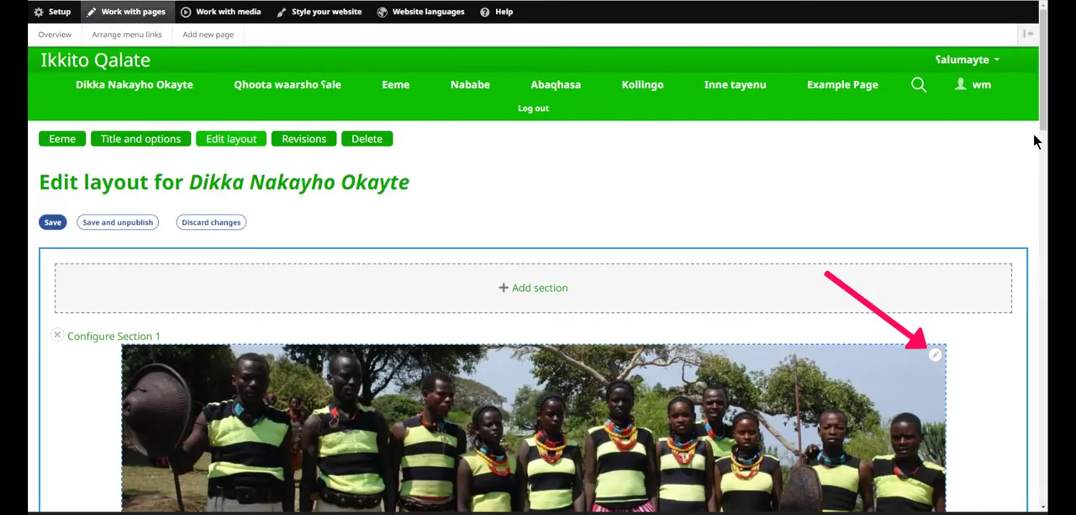
pyautogui.scroll(-5, 1036, 141)
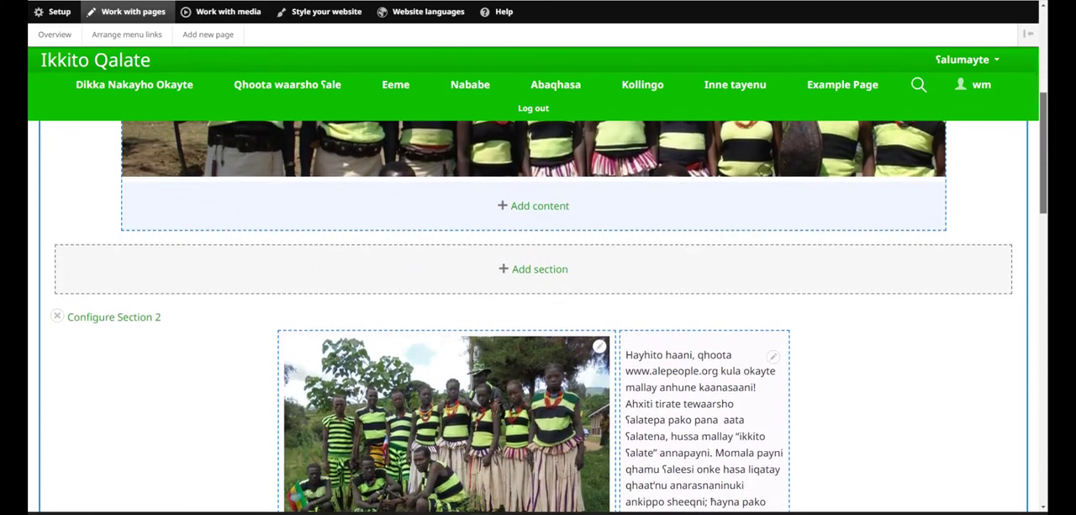
pyautogui.scroll(-4, 538, 316)
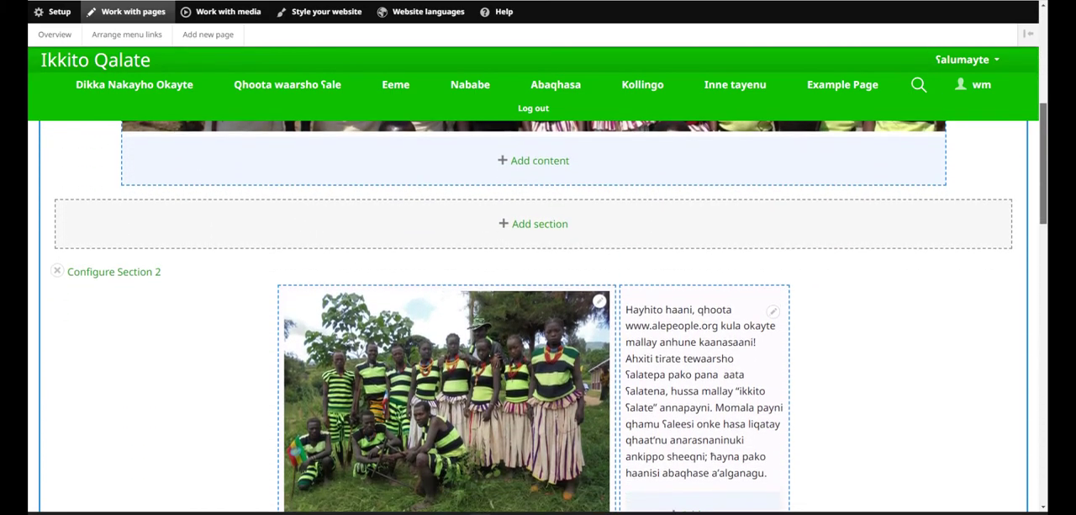
pyautogui.scroll(-2, 538, 316)
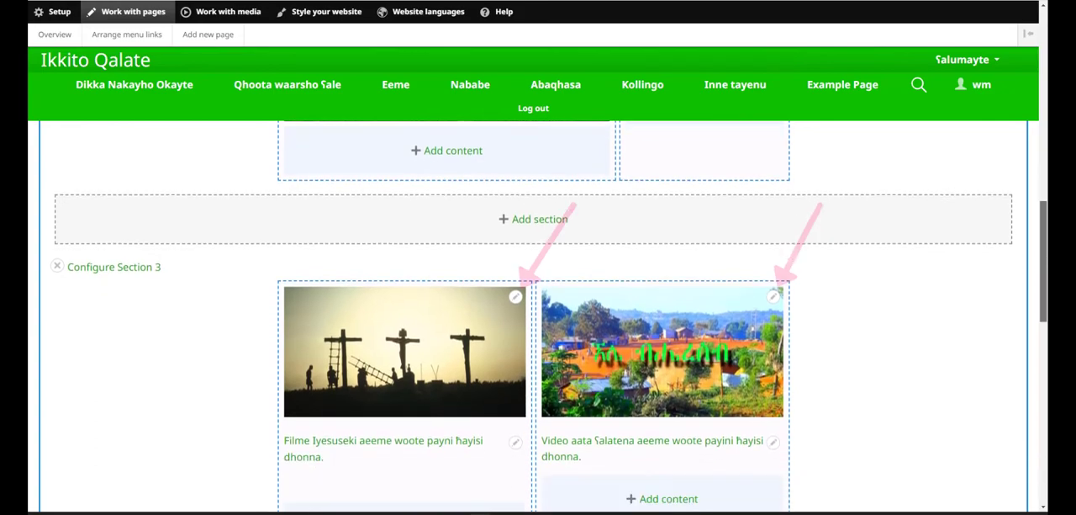
pyautogui.scroll(-1, 520, 208)
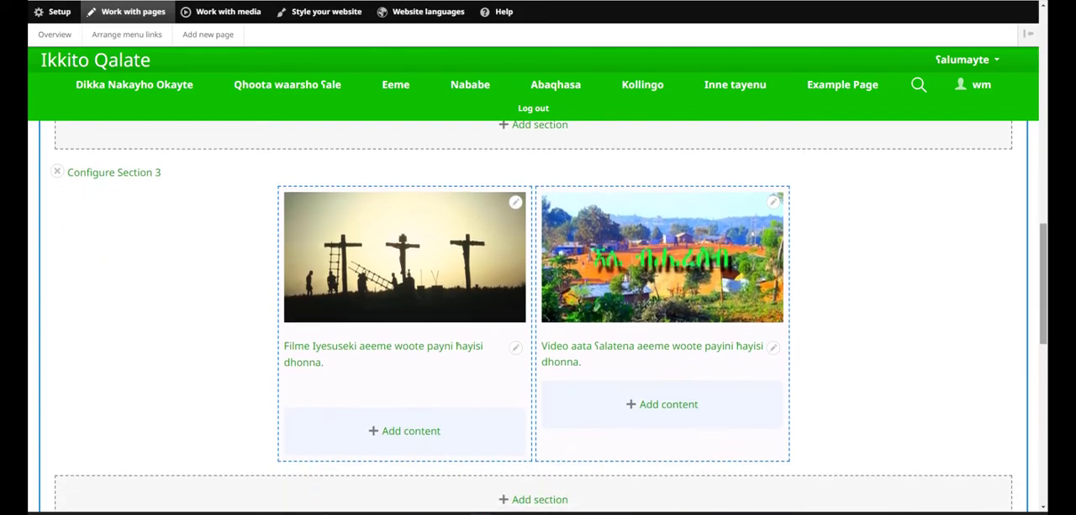
pyautogui.click(516, 204)
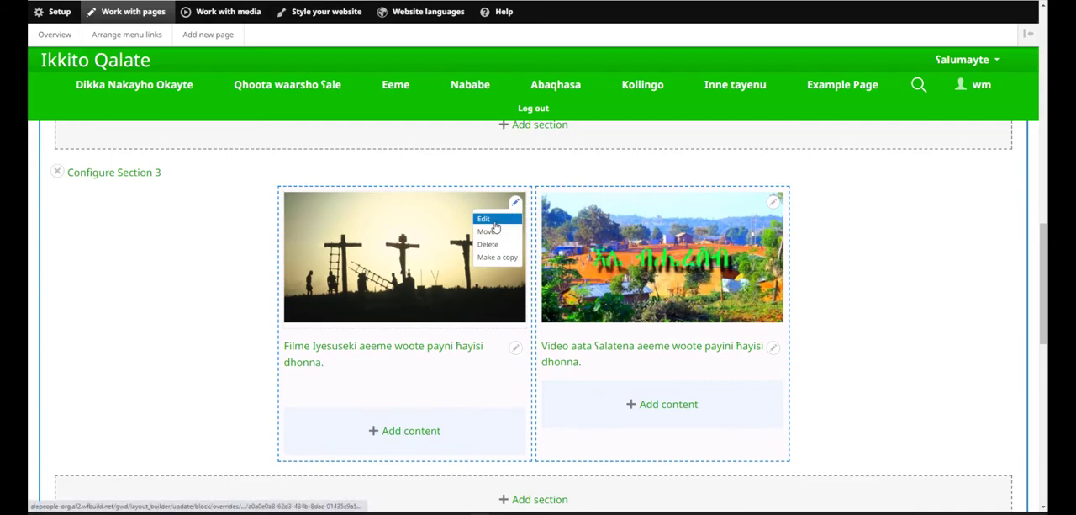
pyautogui.click(495, 222)
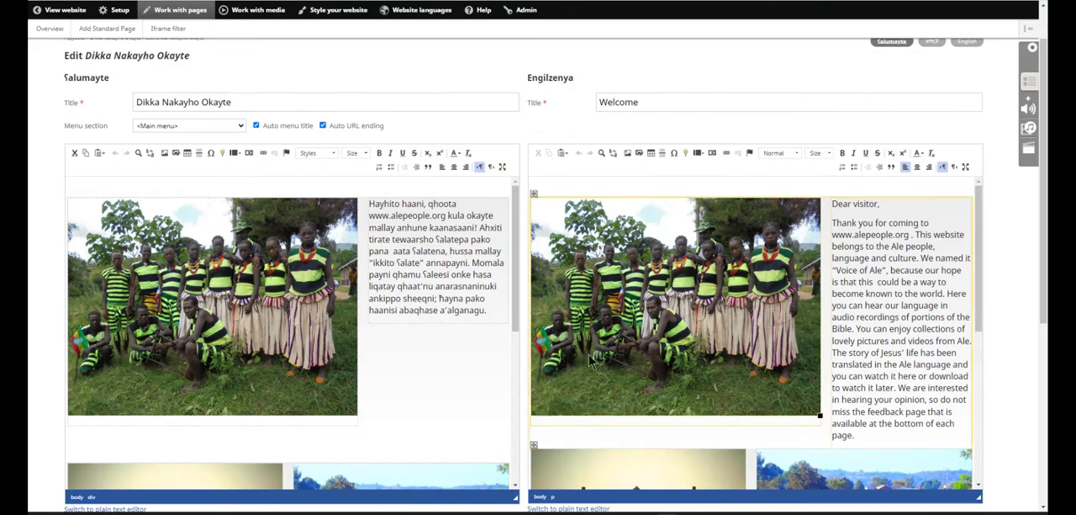
# Step: Look through the Ṣalumayte and Engilzenya content side by side on the Wildfire 4 edit page of Dikka Nakayho Okayte
pyautogui.click(516, 287)
pyautogui.scroll(-3, 504, 320)
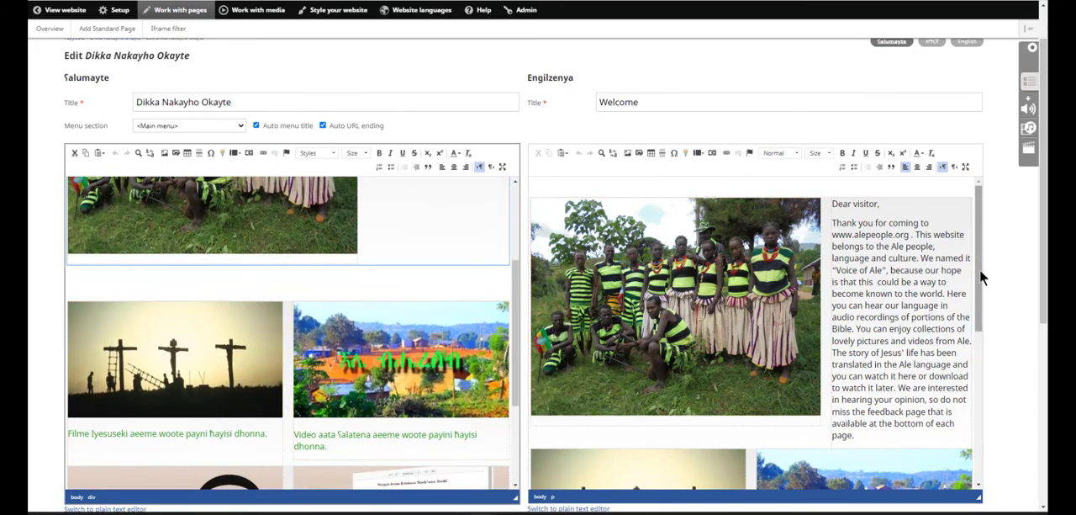
pyautogui.moveTo(979, 268); pyautogui.dragTo(974, 354)
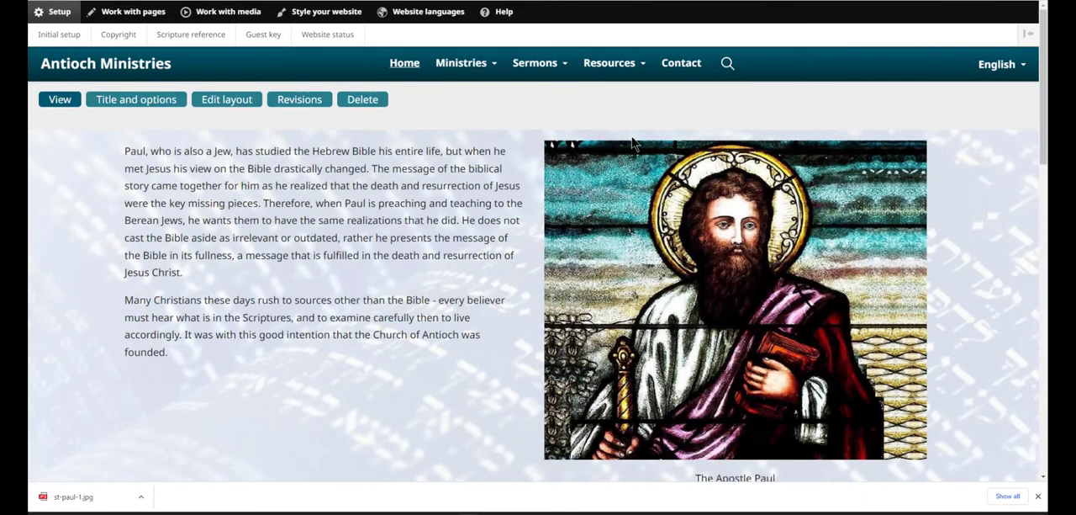
# Step: Switch the Antioch Ministries home page to Telugu and open its layout for editing
pyautogui.click(1019, 67)
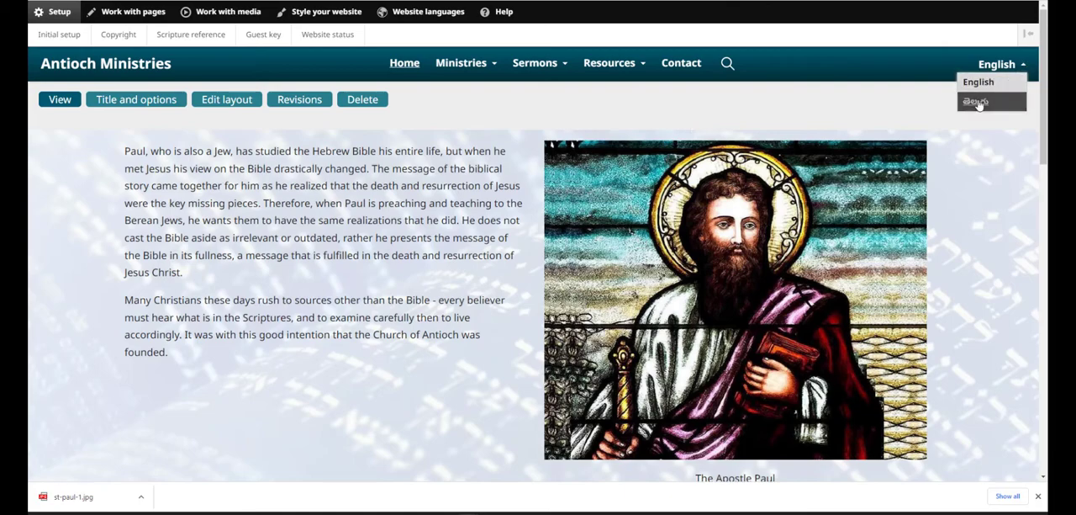
pyautogui.click(977, 101)
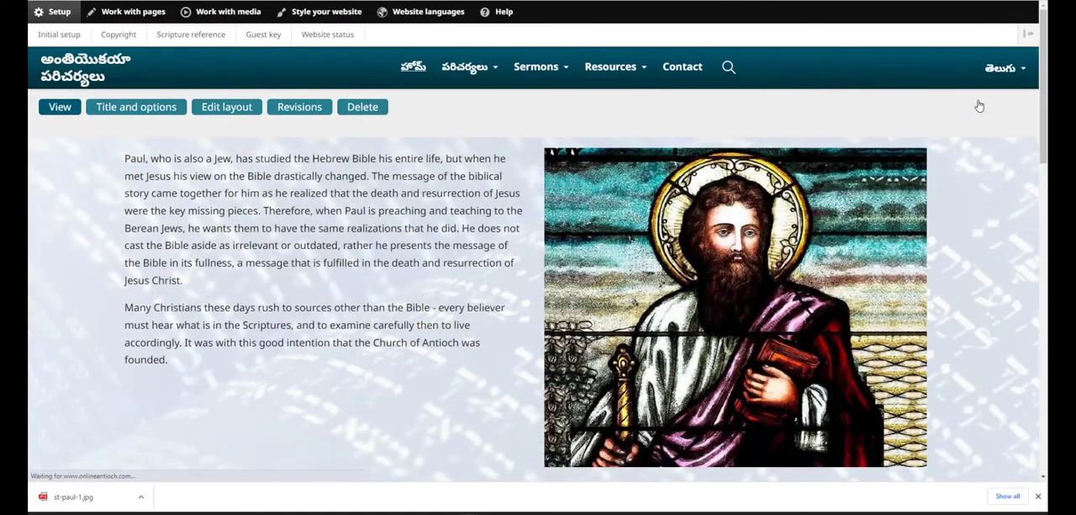
pyautogui.click(246, 116)
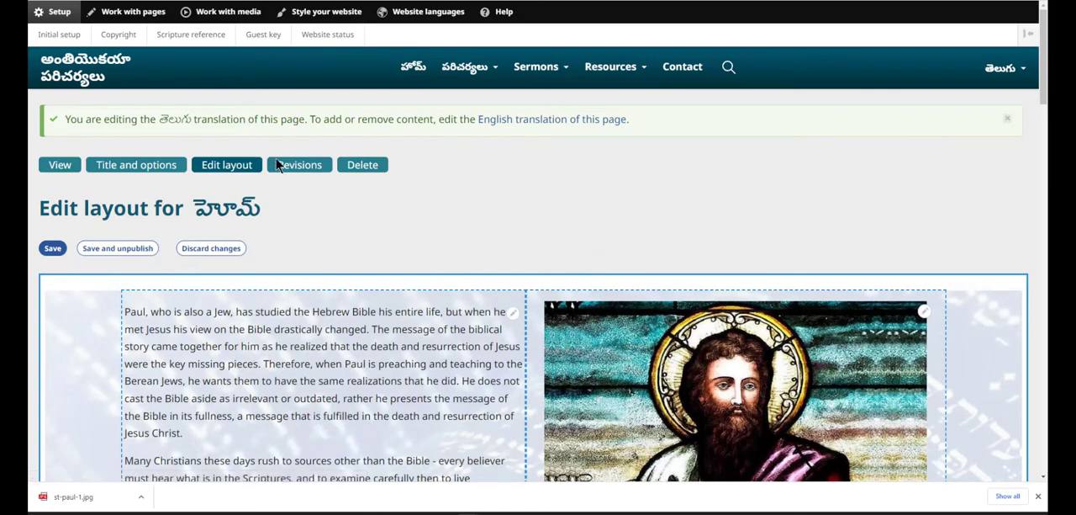
# Step: Replace the English text in the first column's text block with the copied Telugu translation, show the English source text and save the block
pyautogui.click(511, 318)
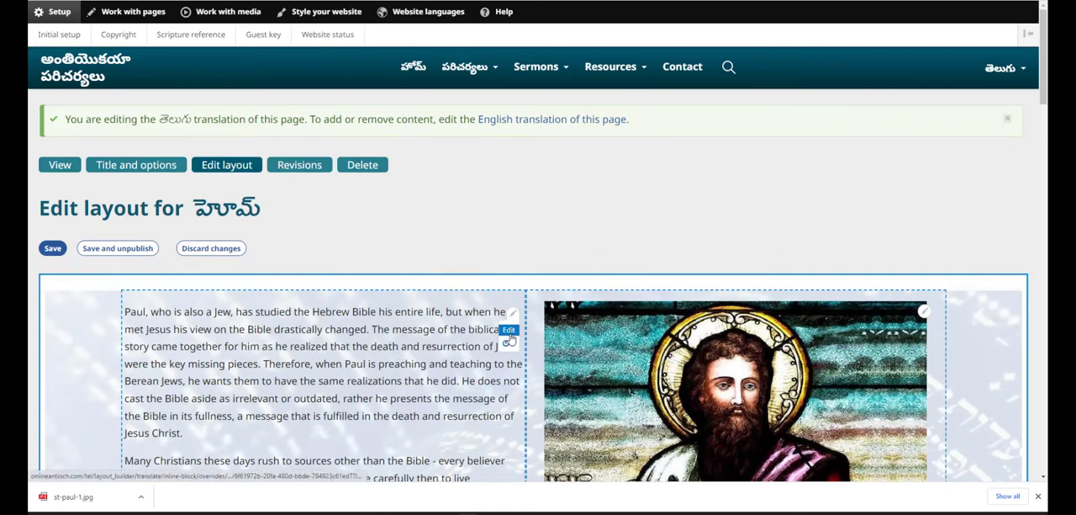
pyautogui.click(508, 331)
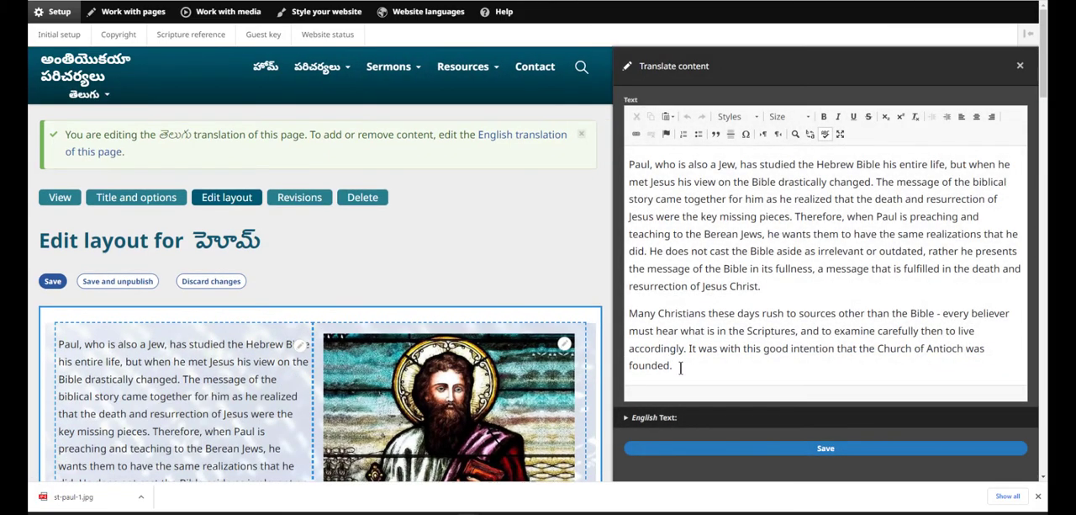
pyautogui.moveTo(674, 365); pyautogui.dragTo(627, 151)
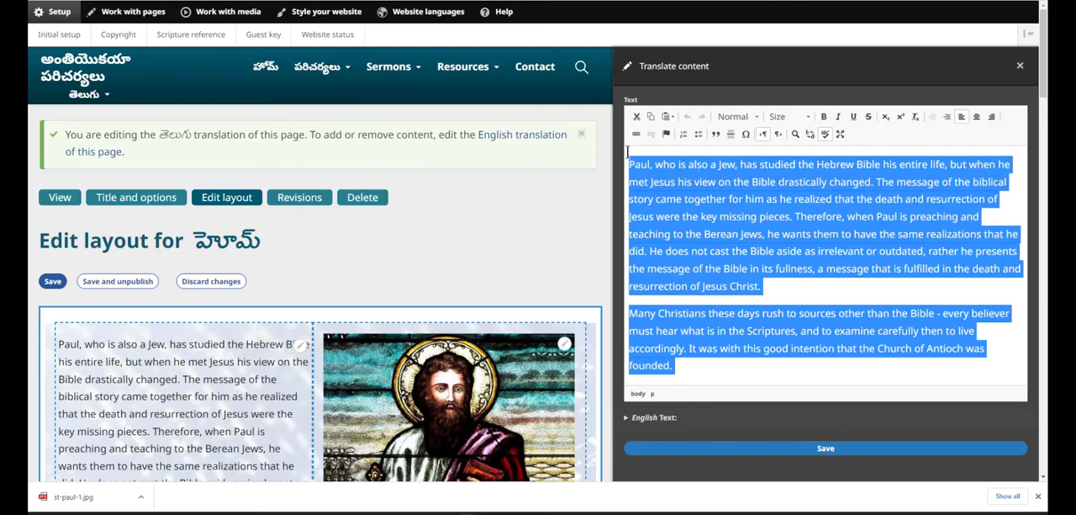
pyautogui.press('Delete')
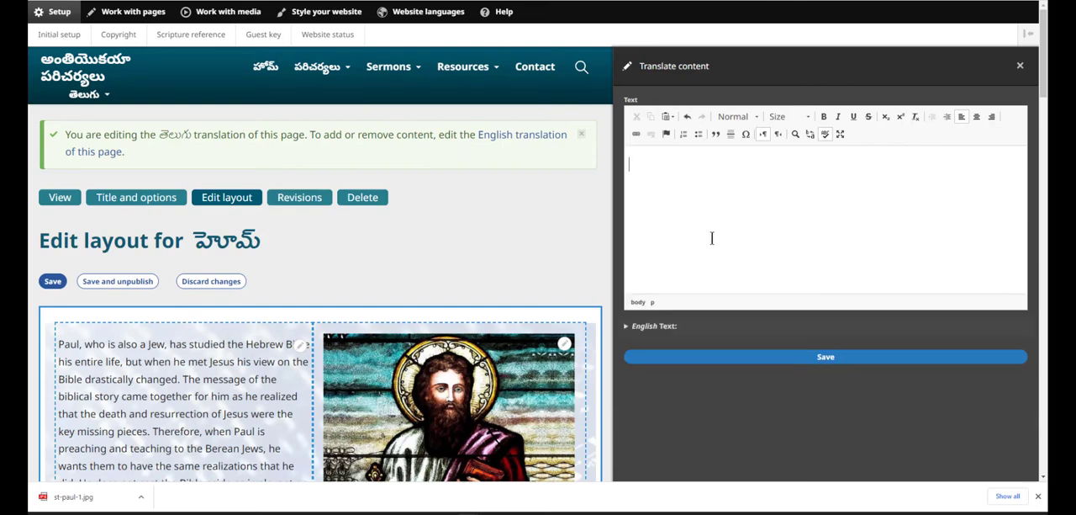
pyautogui.hotkey('ctrl', 'v')
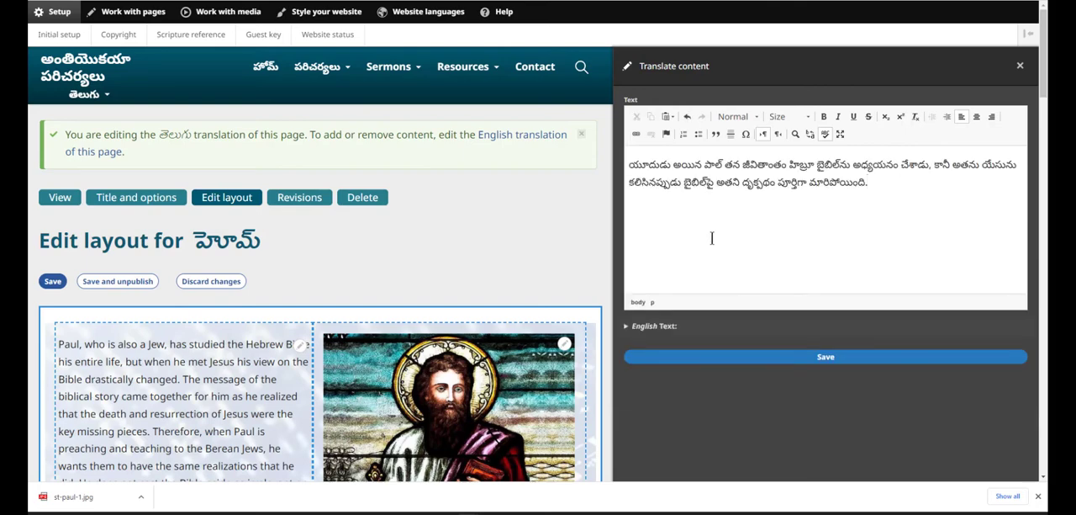
pyautogui.click(664, 327)
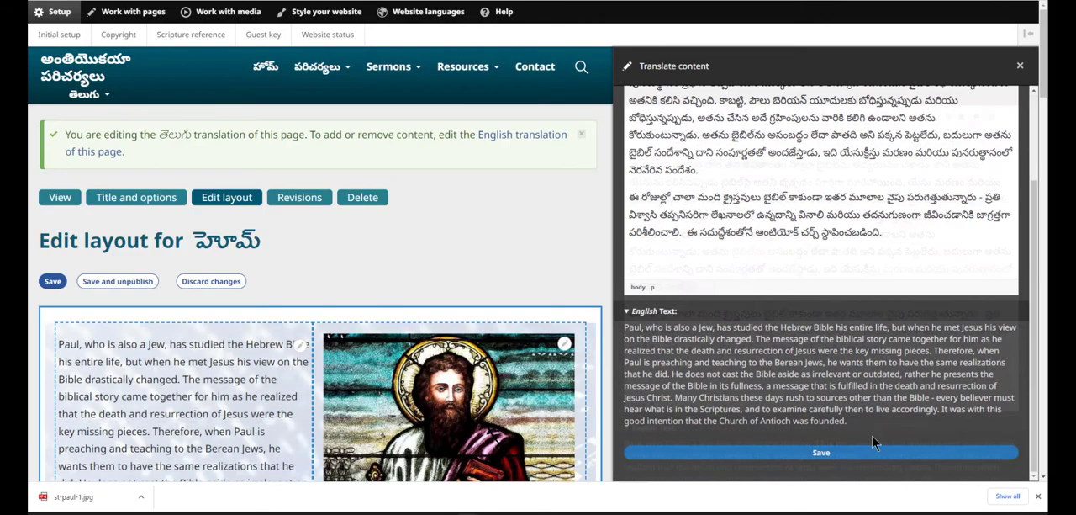
pyautogui.click(874, 446)
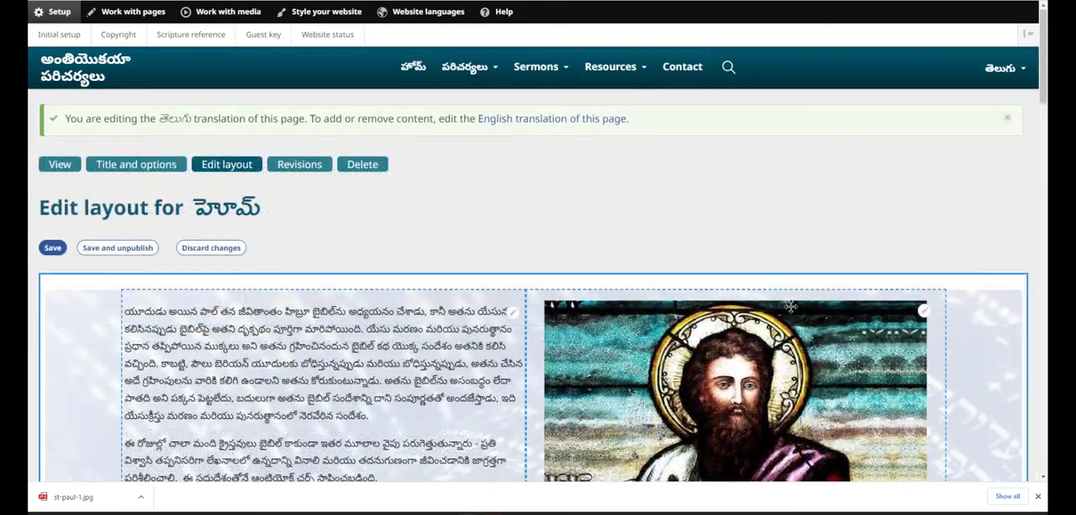
# Step: Replace the Apostle Paul image's caption with the copied Telugu translation, show the English source caption and save the block
pyautogui.scroll(-3, 790, 307)
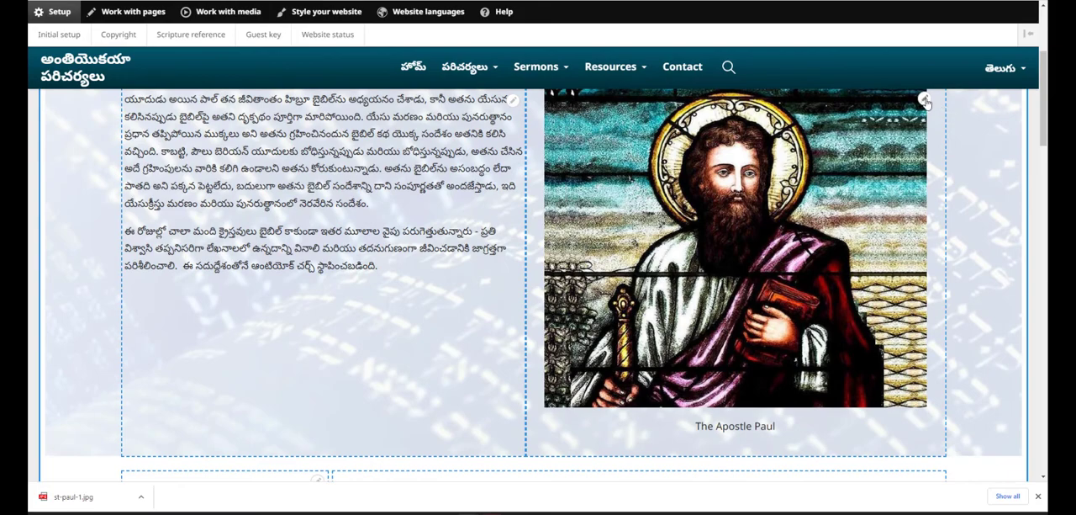
pyautogui.click(925, 102)
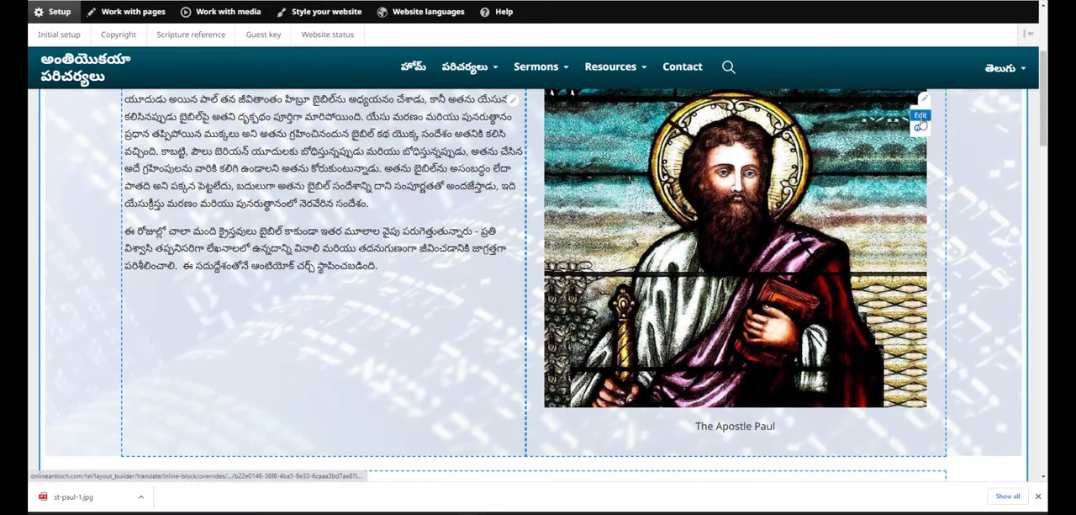
pyautogui.click(921, 125)
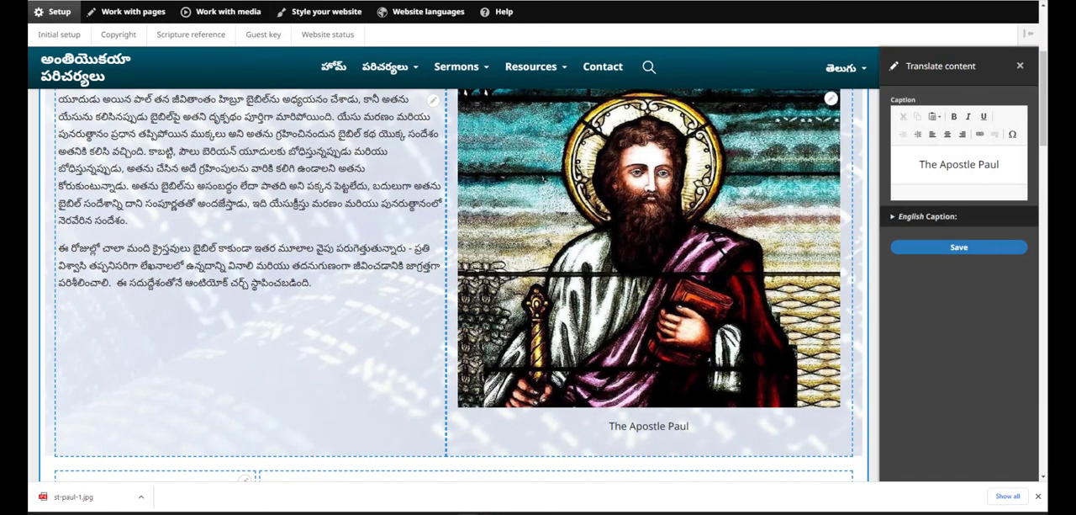
pyautogui.moveTo(1001, 164); pyautogui.dragTo(913, 165)
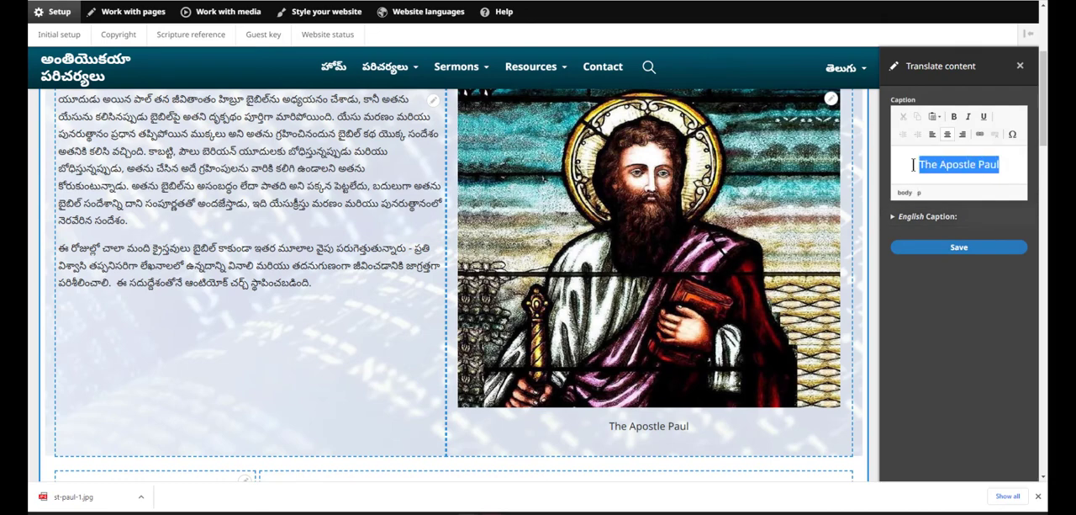
pyautogui.write('అపొస్తలుడైన పాల్')
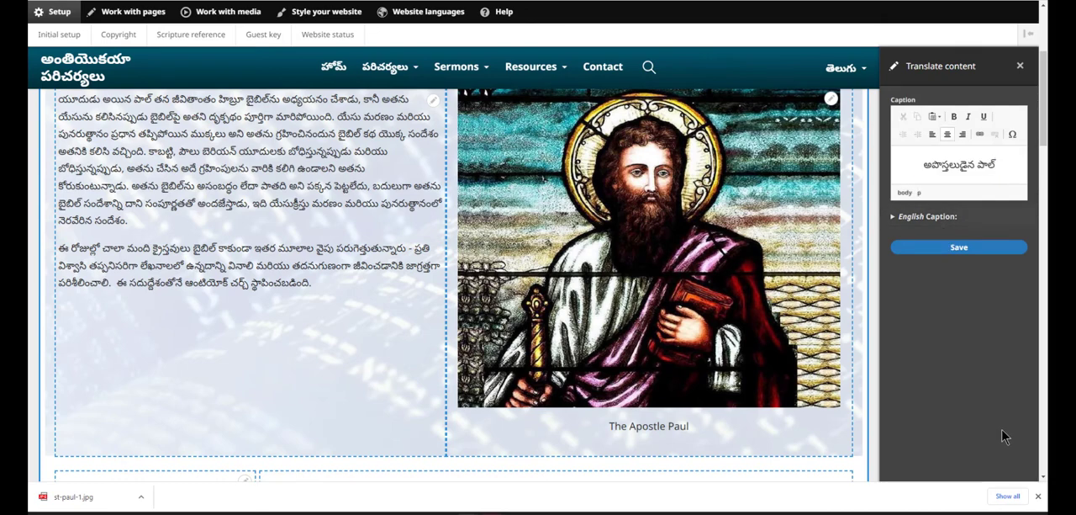
pyautogui.click(927, 216)
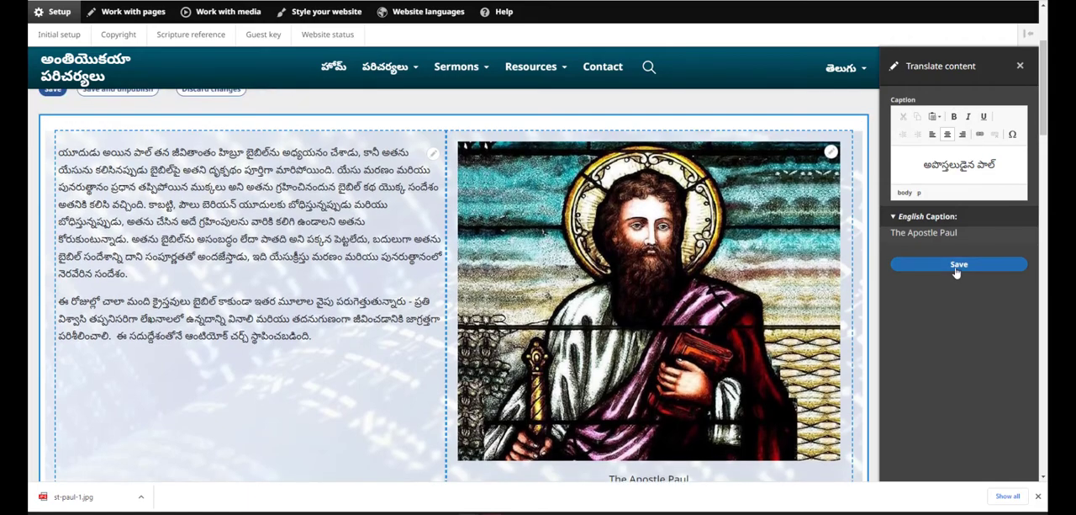
pyautogui.click(956, 265)
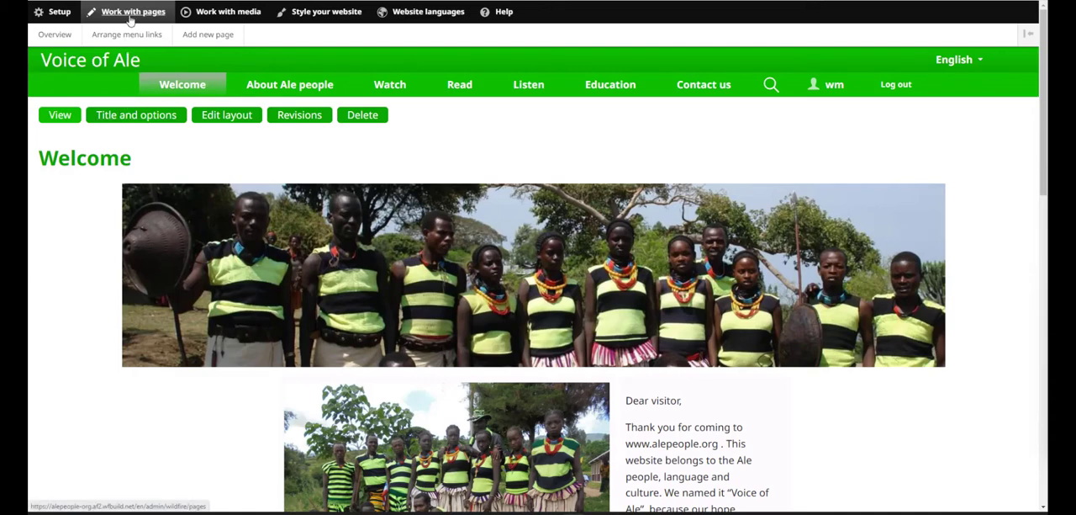
# Step: In the Voice of Ale main menu, move Slide show above Pictures of Ale, return it below, and save the menu
pyautogui.click(55, 37)
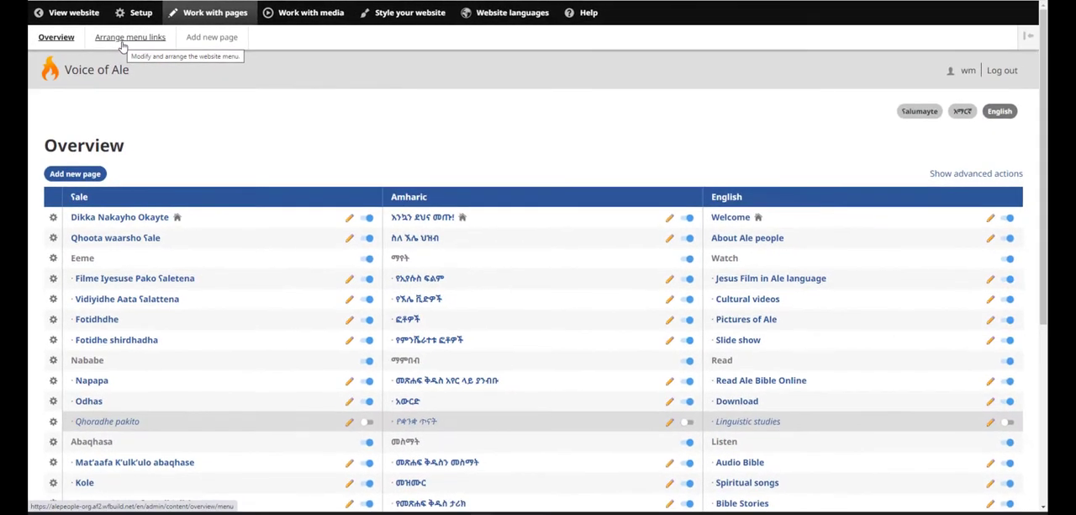
pyautogui.click(157, 55)
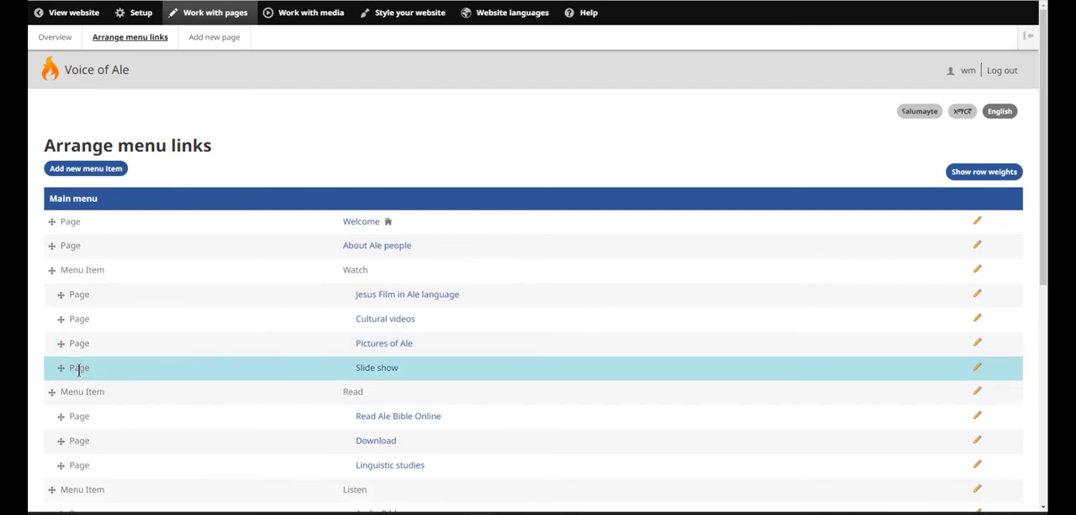
pyautogui.moveTo(59, 356); pyautogui.dragTo(49, 415)
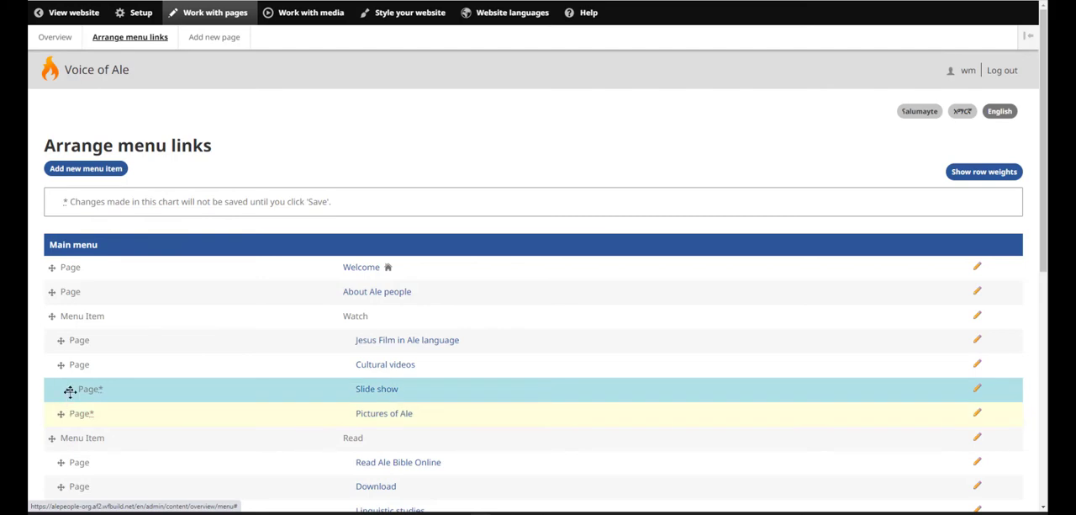
pyautogui.moveTo(60, 384); pyautogui.dragTo(74, 410)
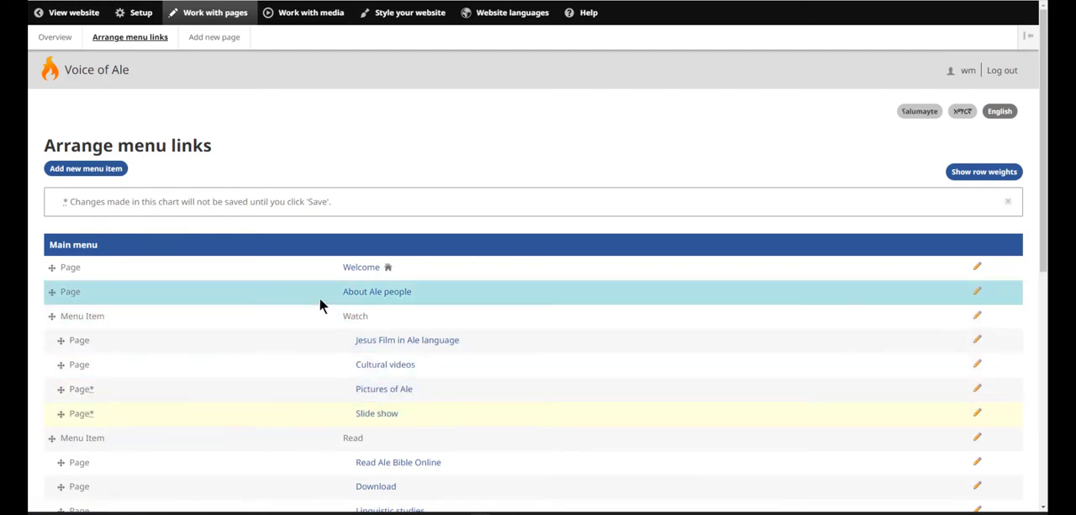
pyautogui.moveTo(1042, 248); pyautogui.dragTo(1039, 502)
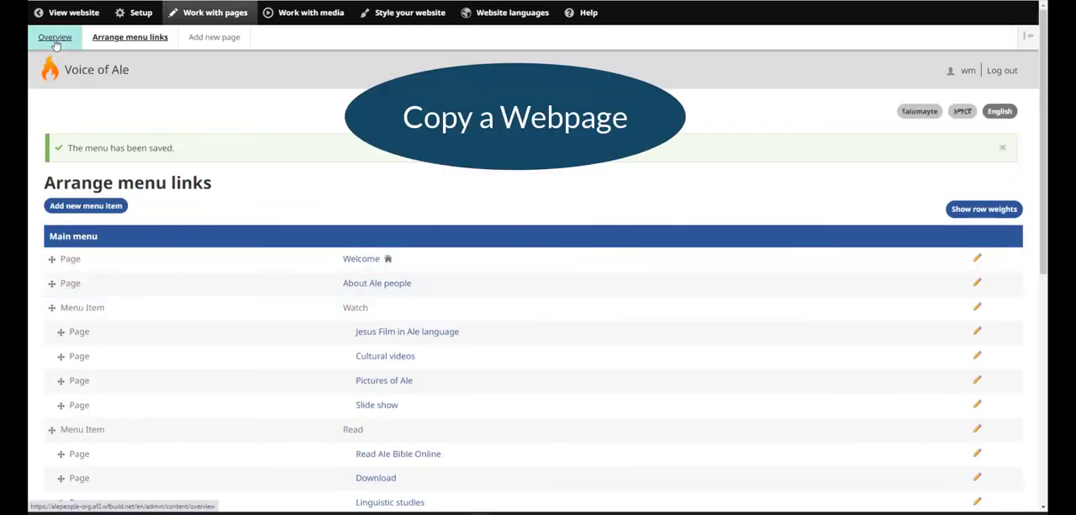
# Step: Return to the page overview and show its advanced actions
pyautogui.click(56, 38)
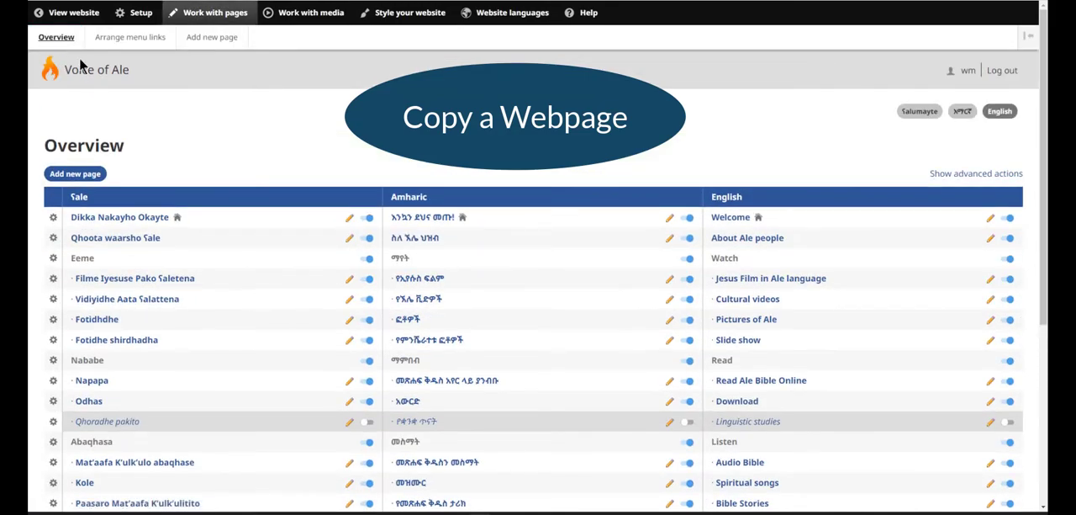
pyautogui.click(967, 176)
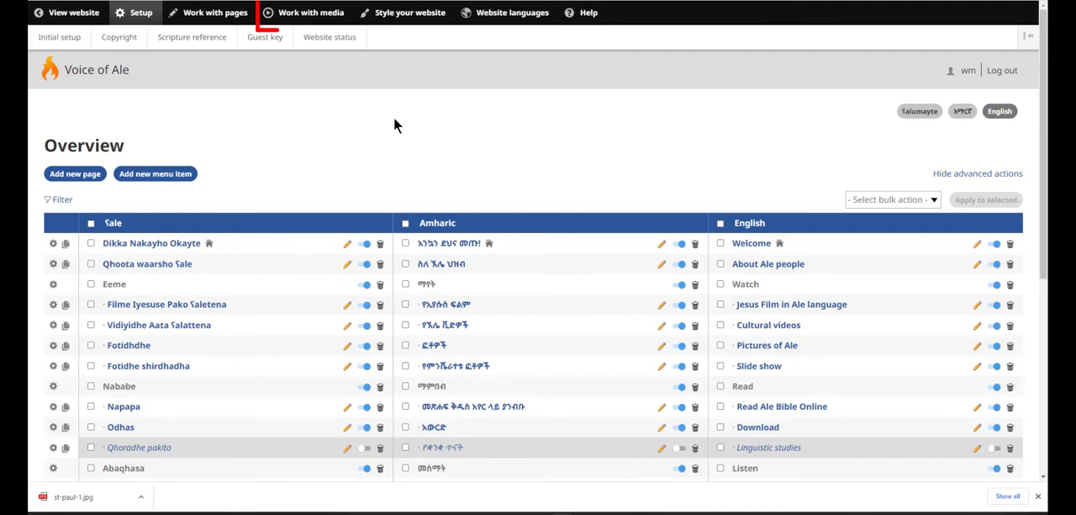
# Step: Open the media library and view the media types available for adding a new item
pyautogui.click(335, 23)
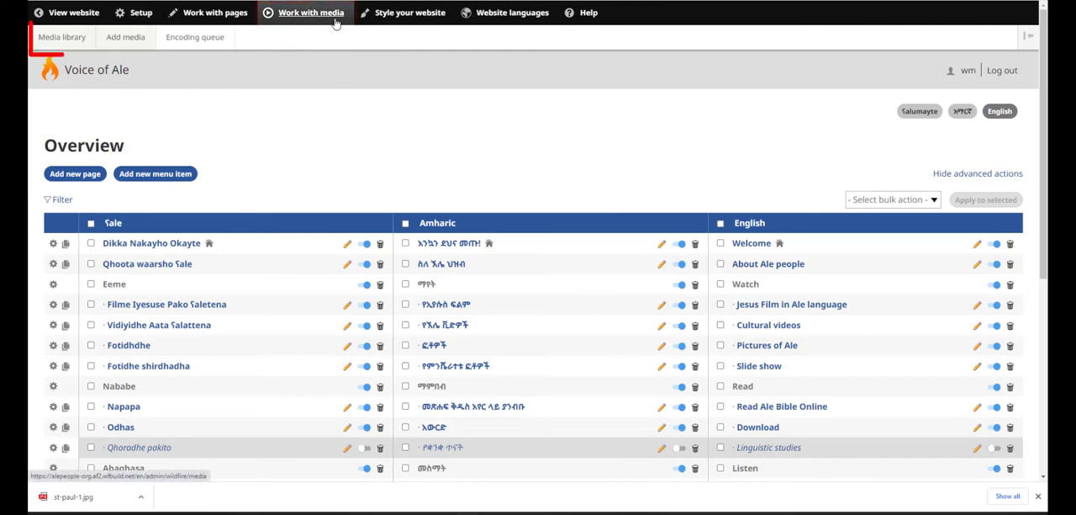
pyautogui.moveTo(85, 44)
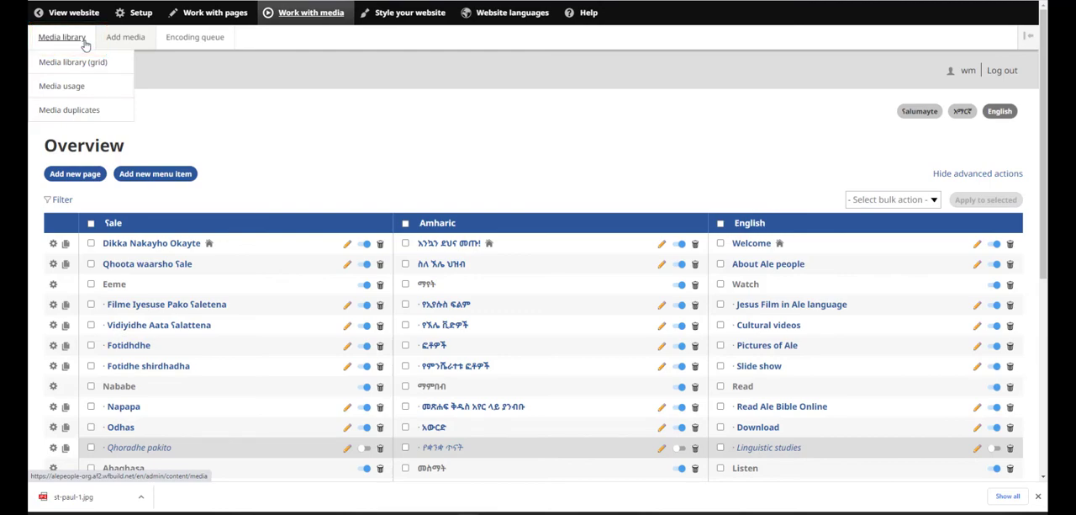
pyautogui.click(85, 45)
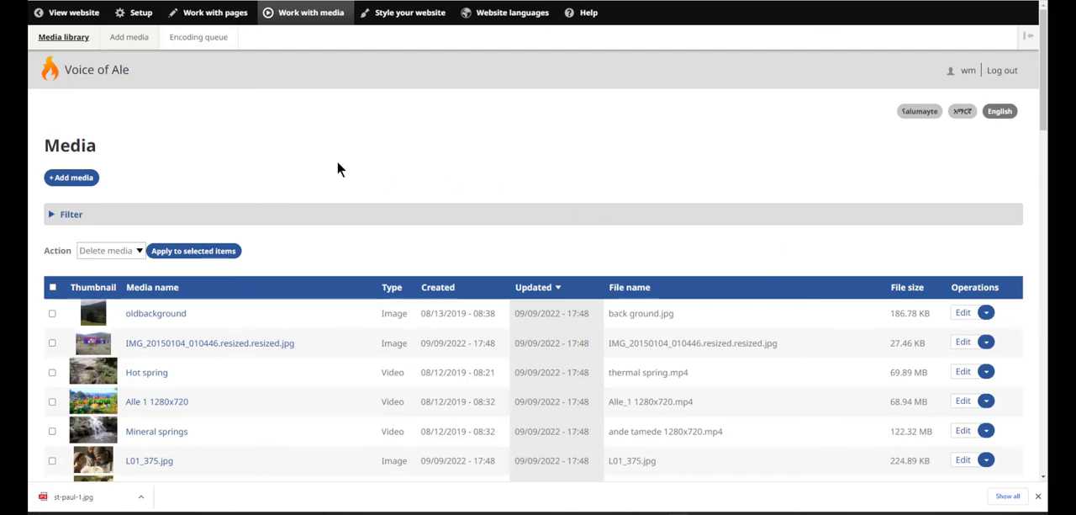
pyautogui.click(94, 178)
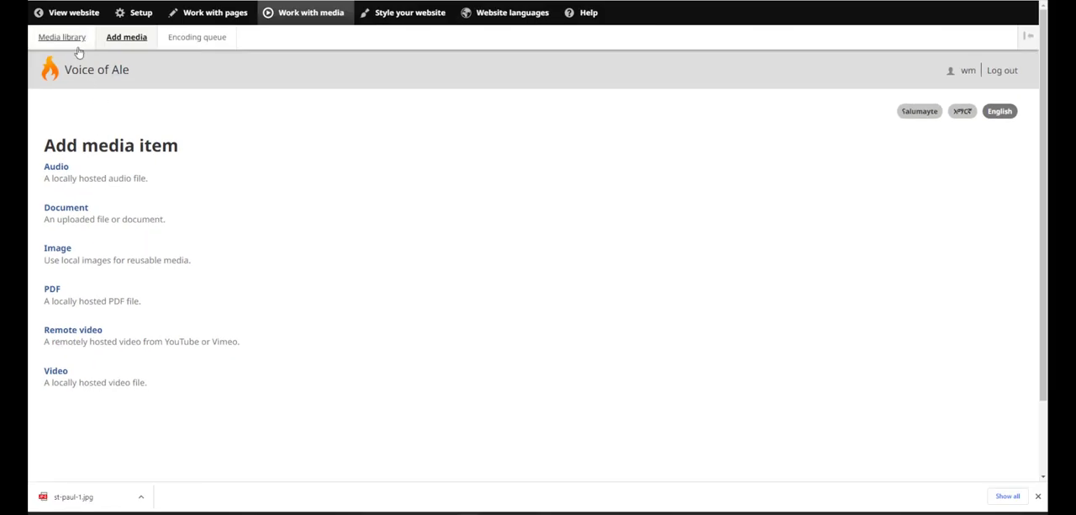
# Step: Open the media library in grid view and look through the thumbnails
pyautogui.moveTo(74, 42)
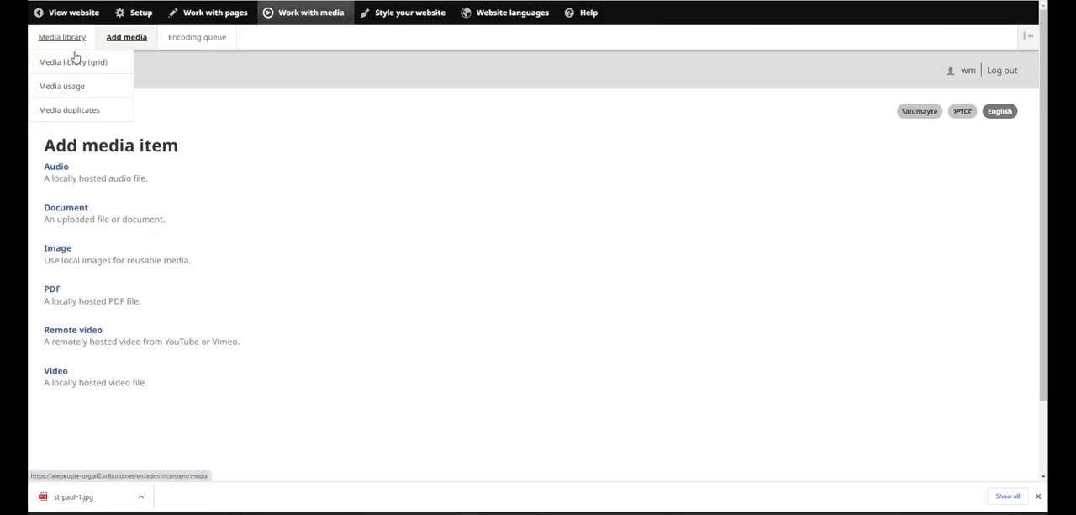
pyautogui.click(79, 70)
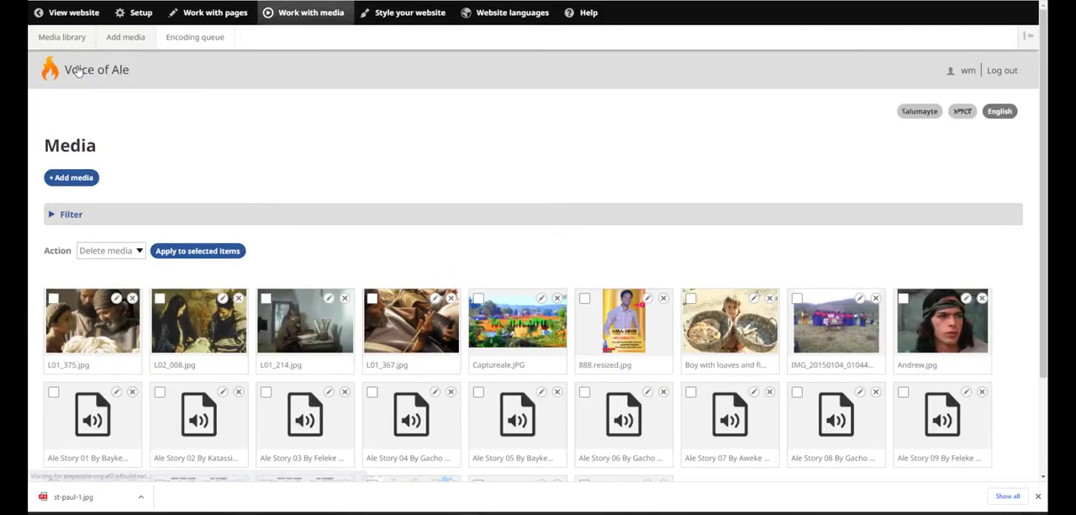
pyautogui.scroll(-1, 247, 164)
pyautogui.scroll(-1, 248, 164)
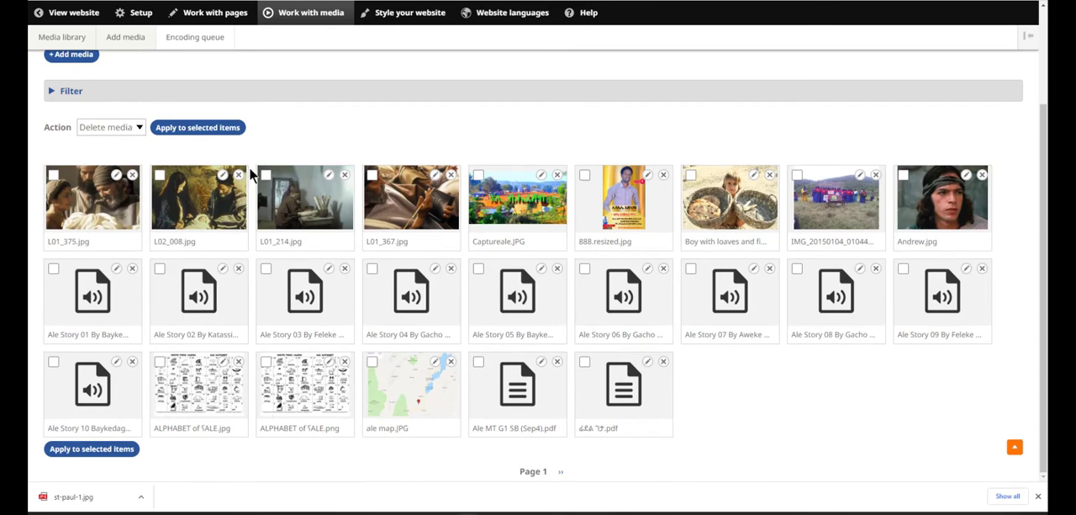
pyautogui.scroll(2, 249, 167)
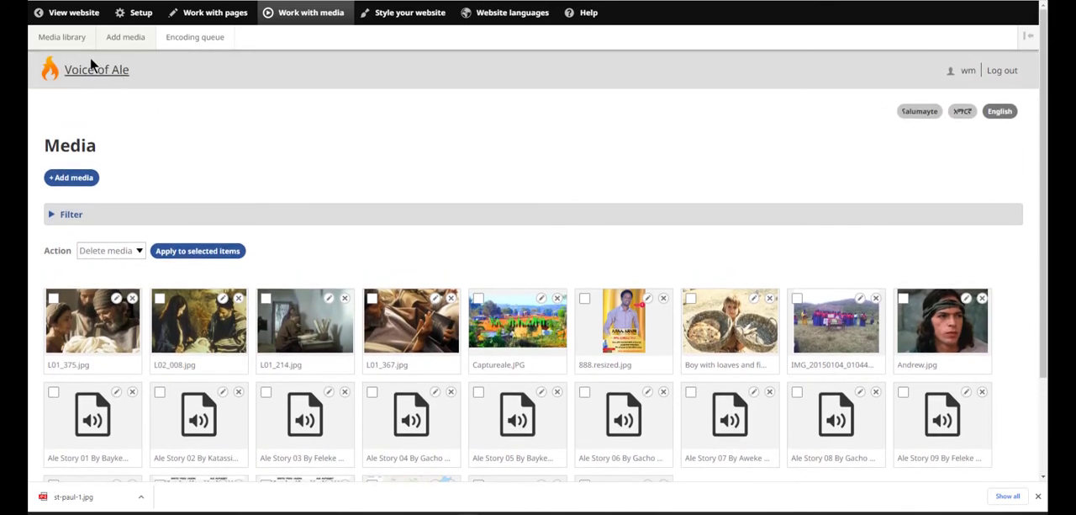
# Step: Switch the media library back to its list view and look through the rows
pyautogui.moveTo(73, 39)
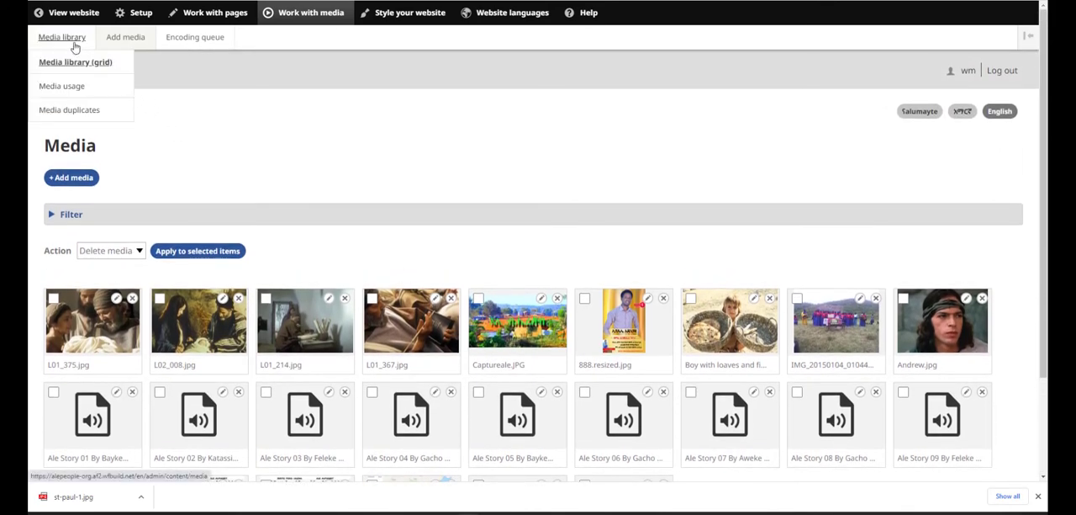
pyautogui.click(73, 42)
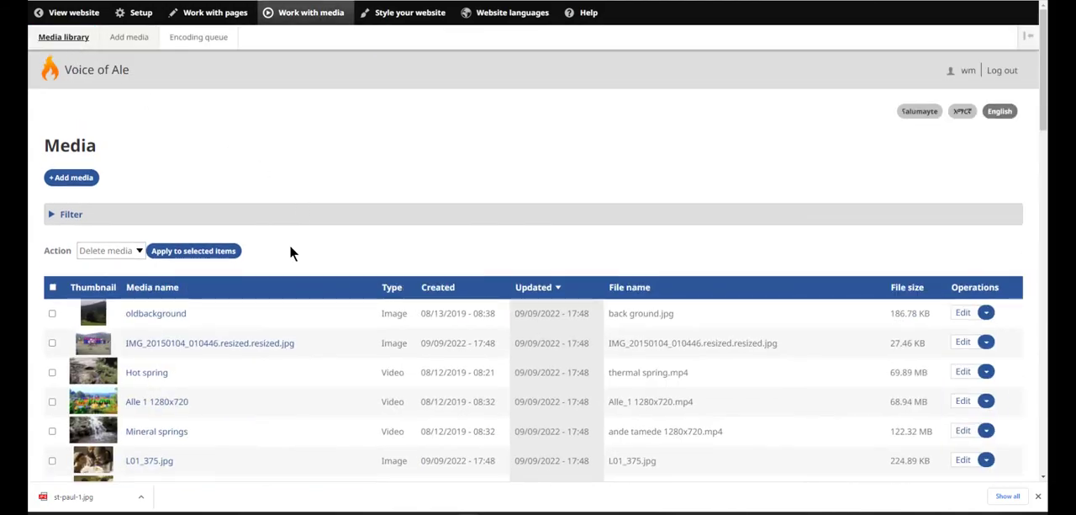
pyautogui.scroll(-4, 295, 276)
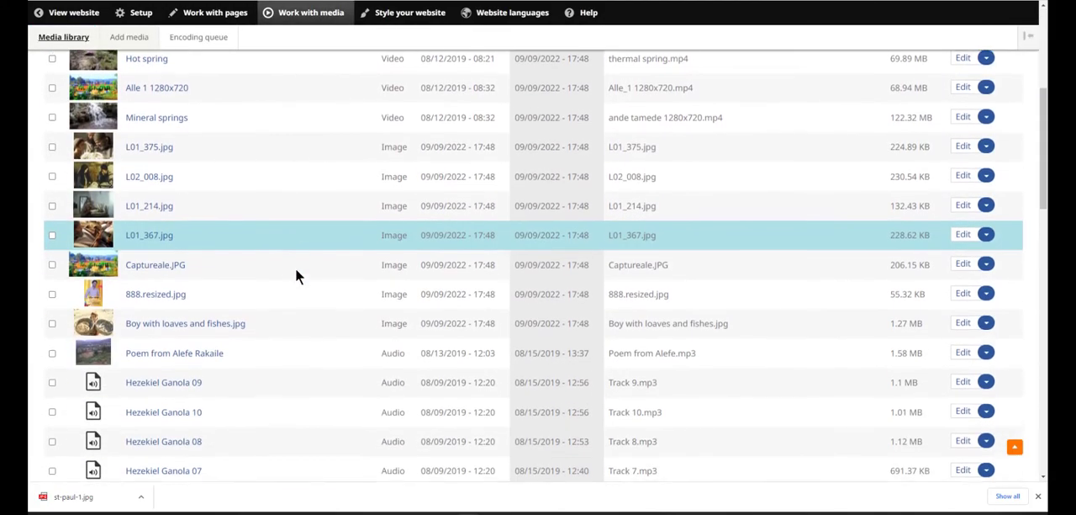
pyautogui.scroll(4, 295, 276)
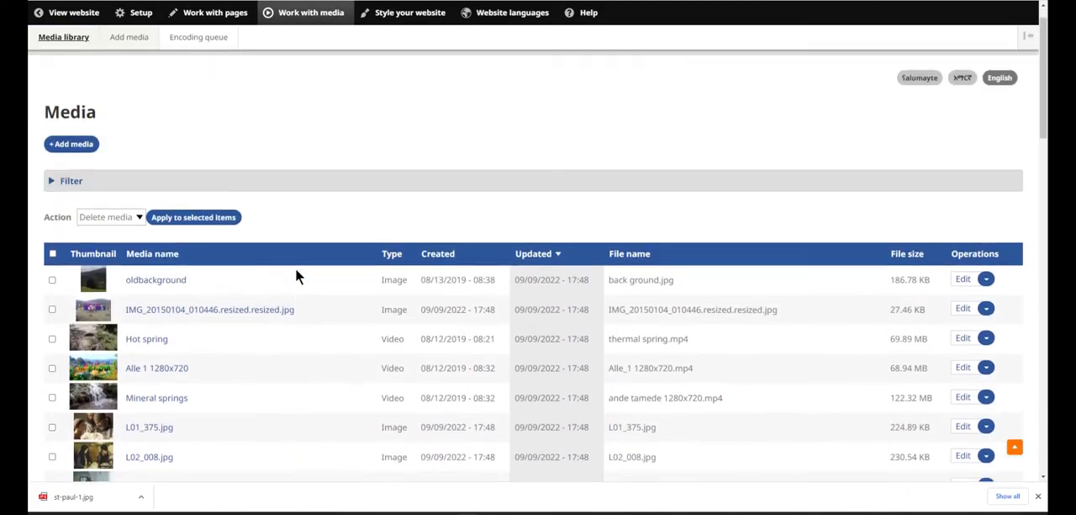
pyautogui.scroll(1, 295, 276)
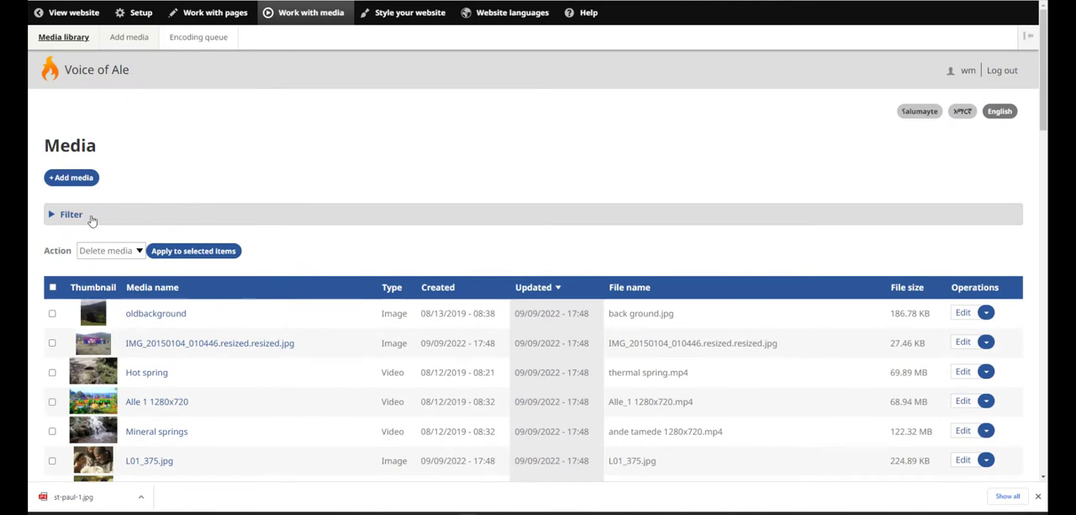
# Step: Expand the media library's filter and examine the media name field and the available type options
pyautogui.click(73, 216)
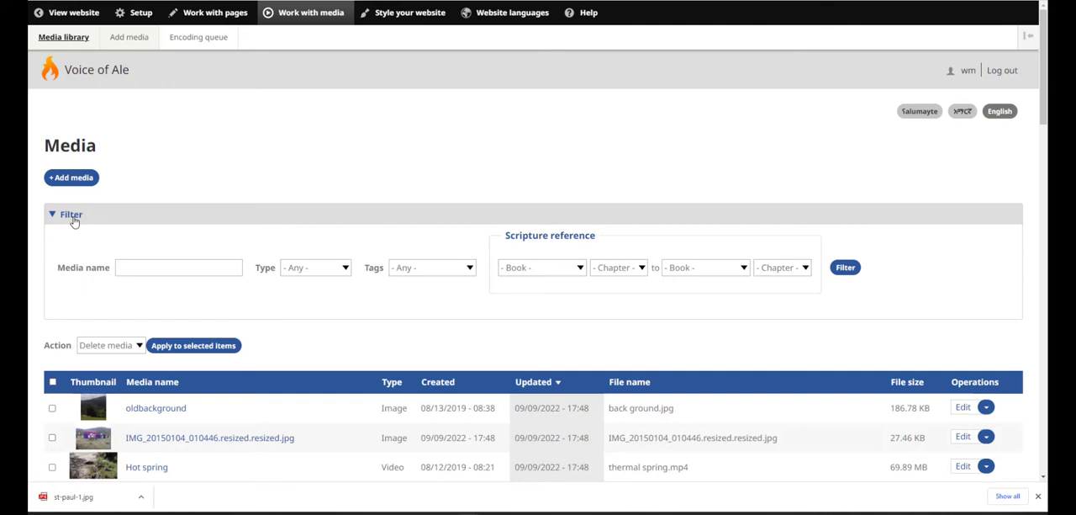
pyautogui.click(134, 267)
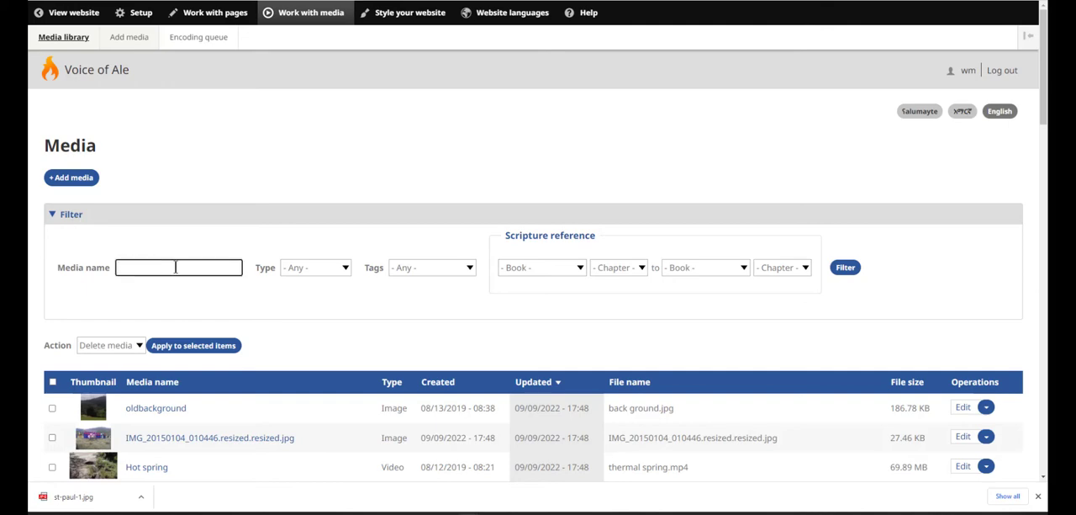
pyautogui.click(346, 267)
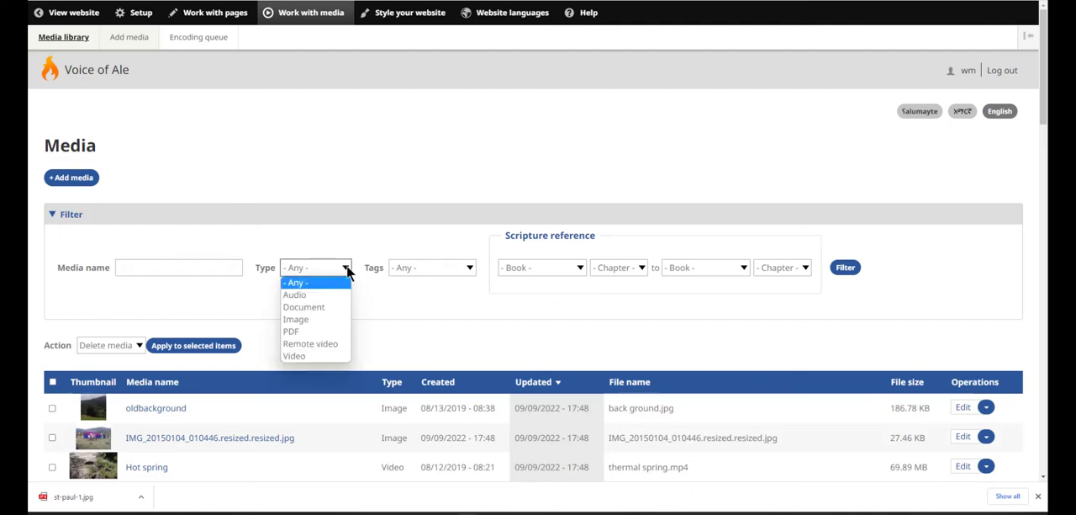
pyautogui.click(347, 270)
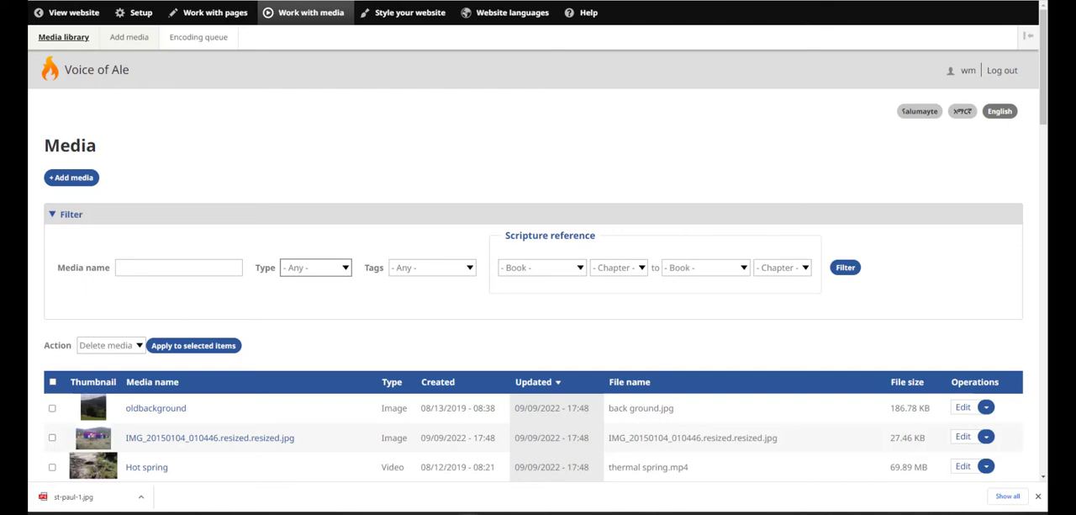
# Step: Sort the media list by media name in ascending order
pyautogui.scroll(-3, 398, 284)
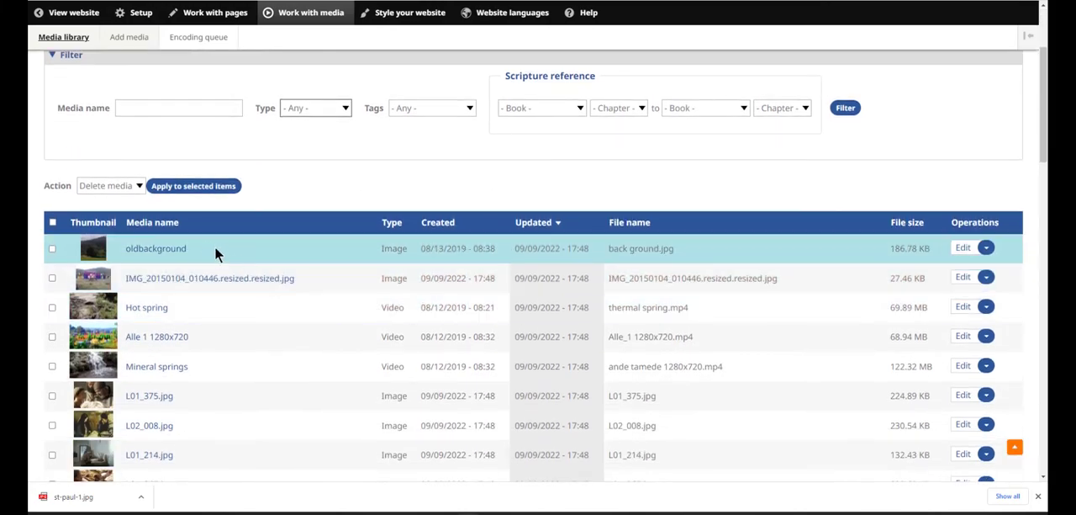
pyautogui.click(168, 223)
pyautogui.scroll(-2, 365, 293)
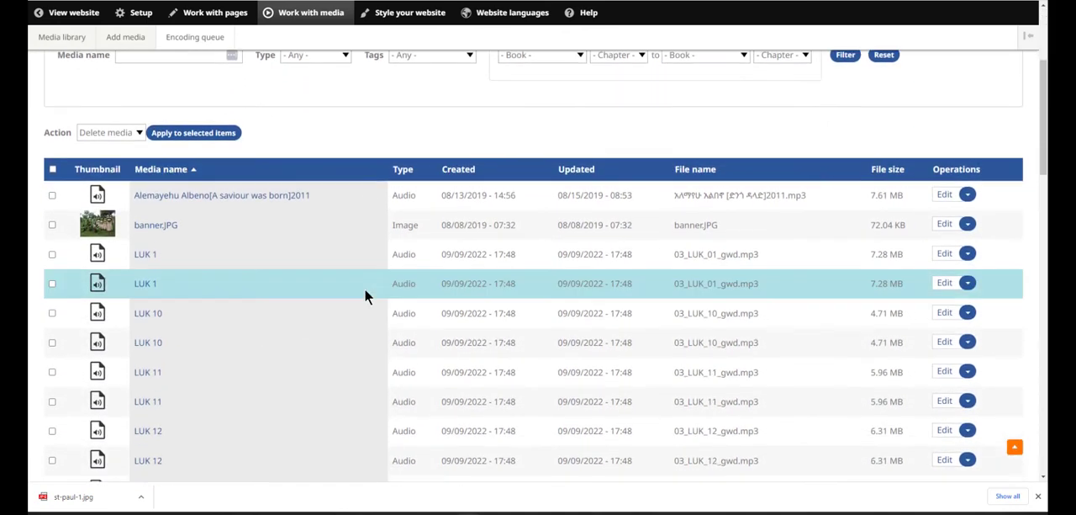
# Step: Check the first media item's operations, select that audio item and both LUK 1 items, and view the available bulk actions
pyautogui.click(968, 196)
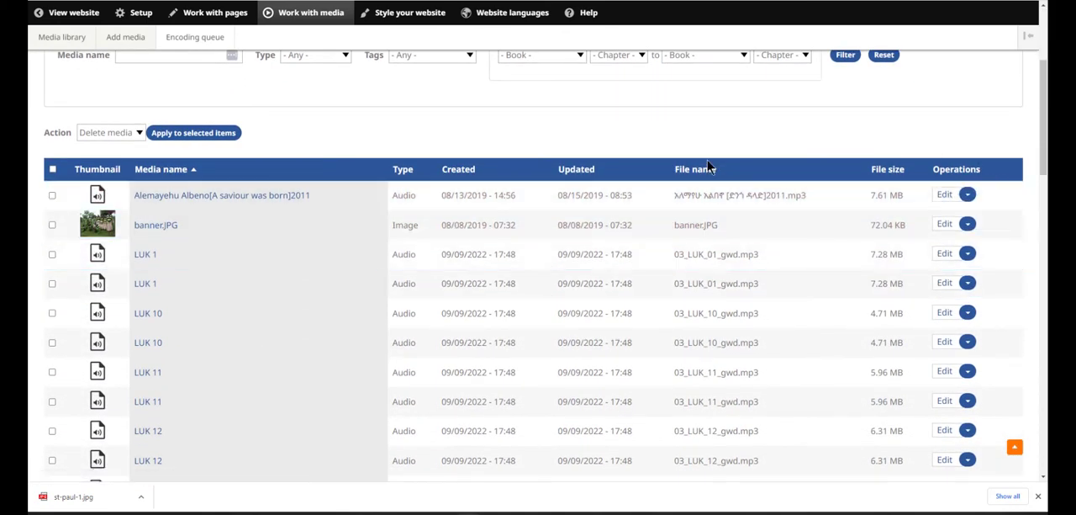
pyautogui.click(52, 196)
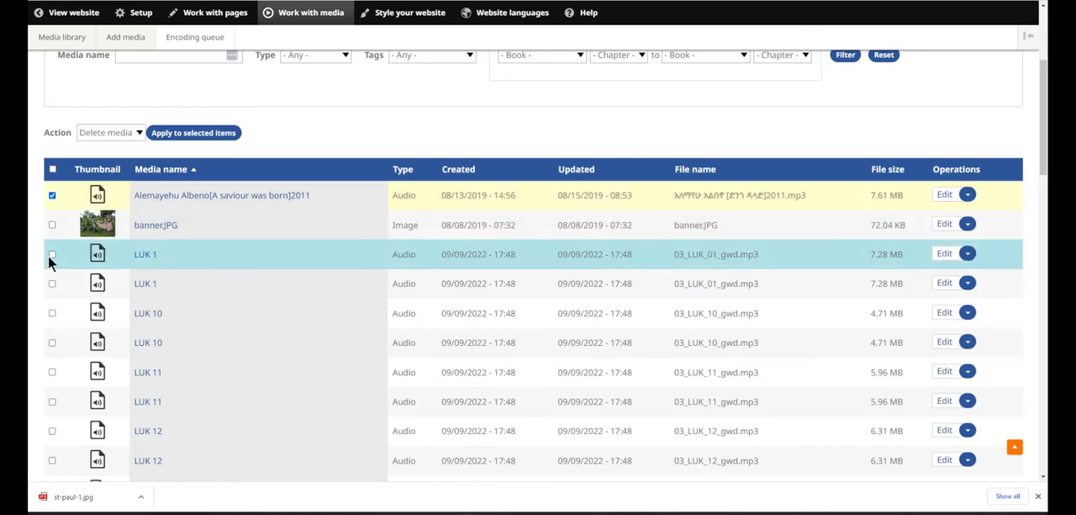
pyautogui.click(53, 254)
pyautogui.click(53, 284)
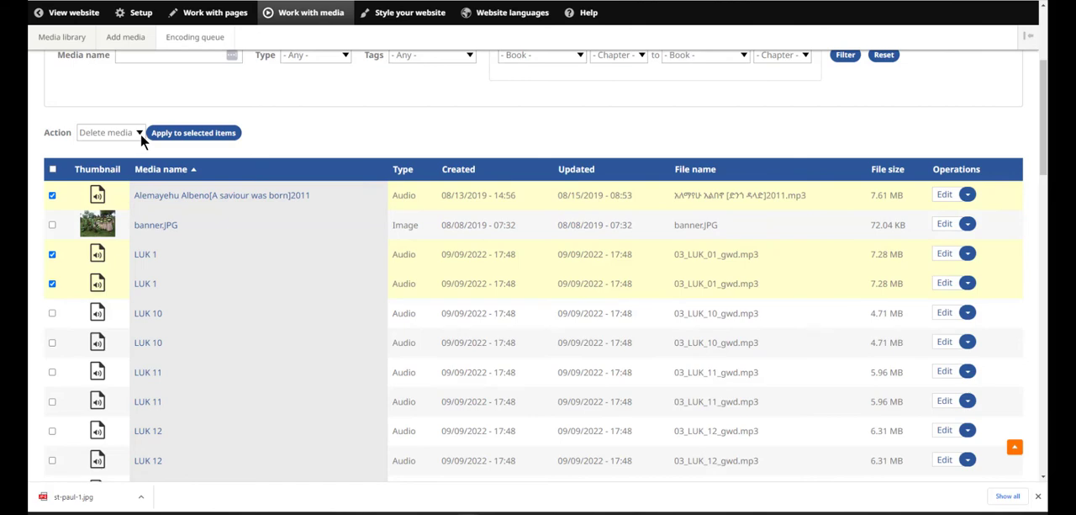
pyautogui.click(138, 135)
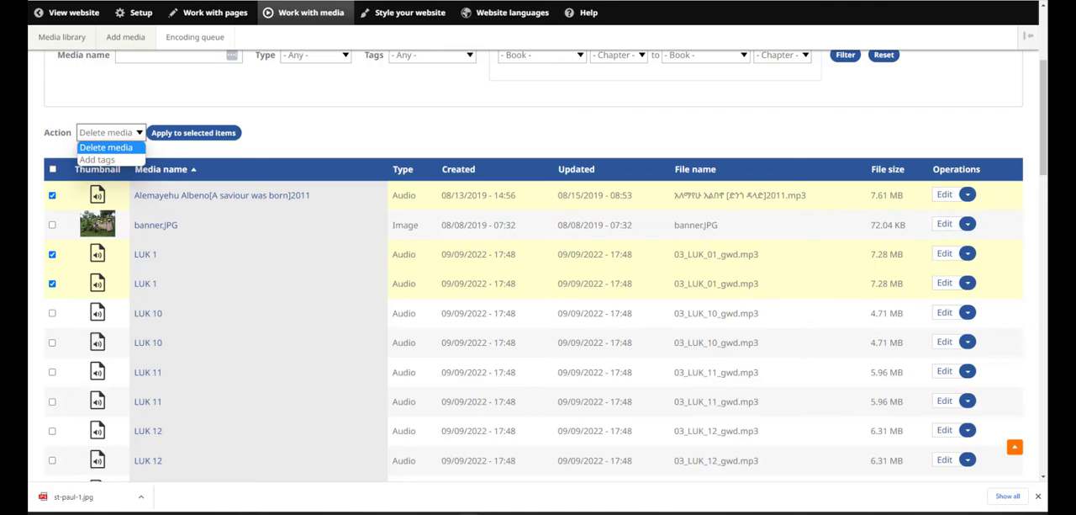
pyautogui.click(141, 134)
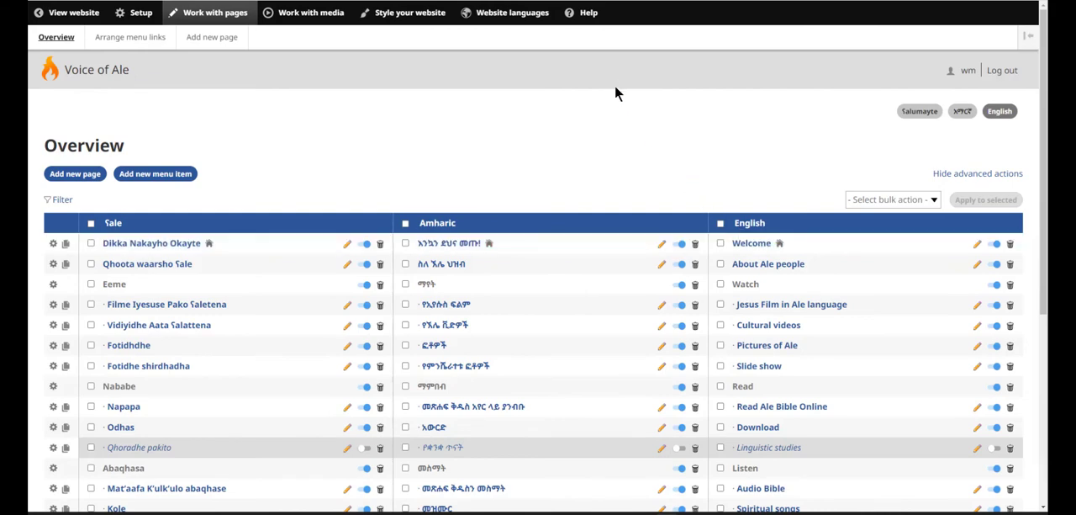
# Step: Switch to the Wildfire 5 Help website and look through the thumbnails on its example content page
pyautogui.click(586, 13)
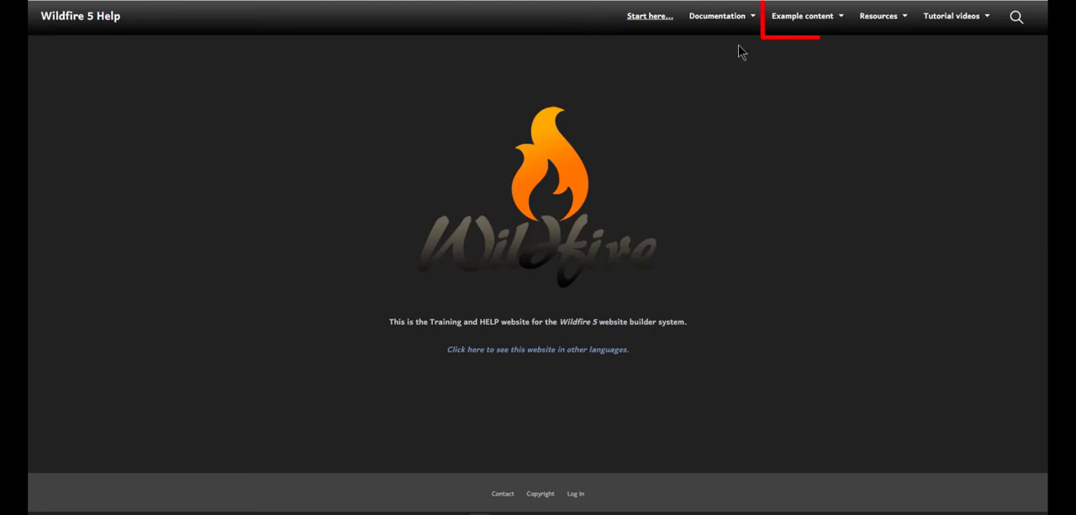
pyautogui.click(819, 20)
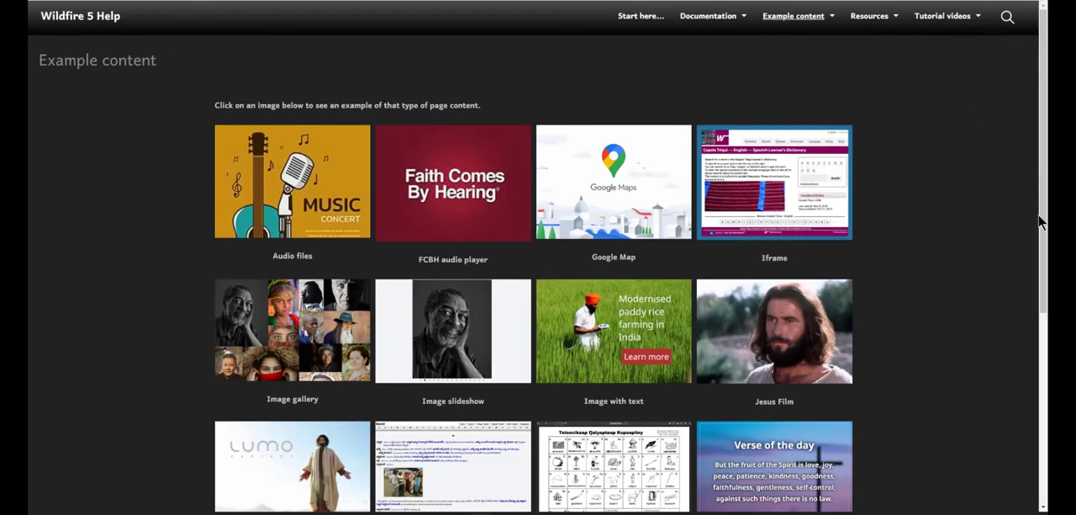
pyautogui.scroll(-2, 1042, 270)
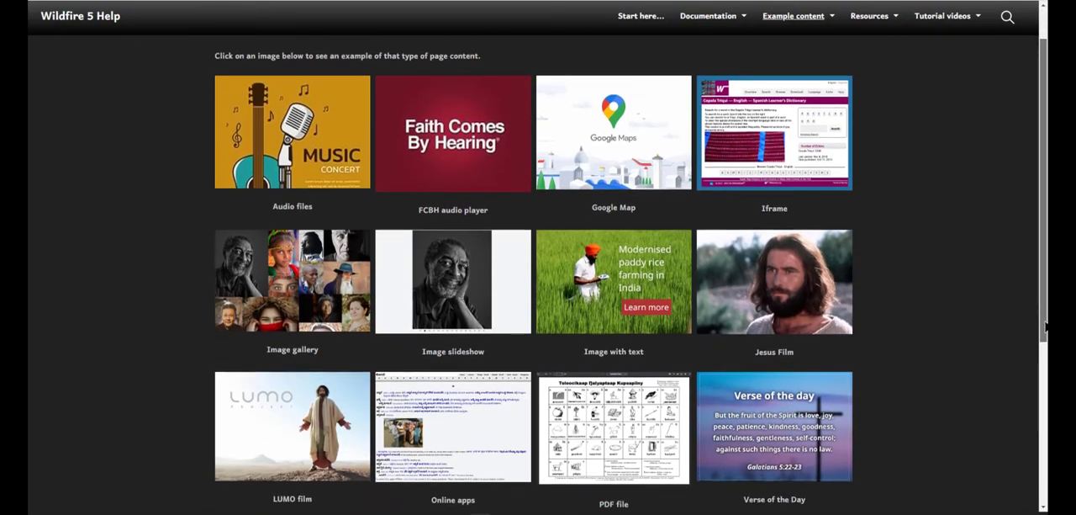
pyautogui.scroll(-1, 1045, 330)
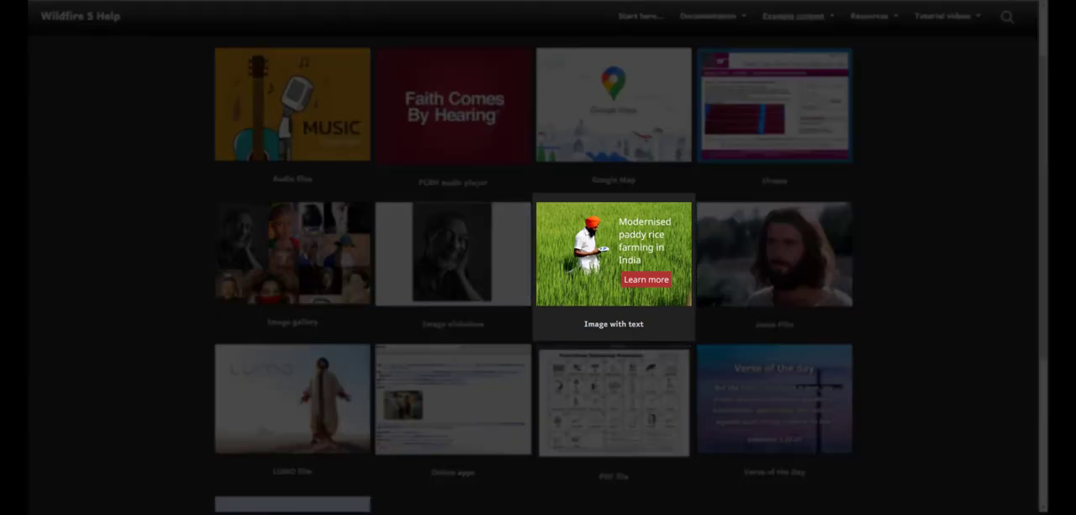
# Step: Open the Image with text example and examine the Banner, Text Panel, Half-width and Wrap Text styles
pyautogui.click(651, 289)
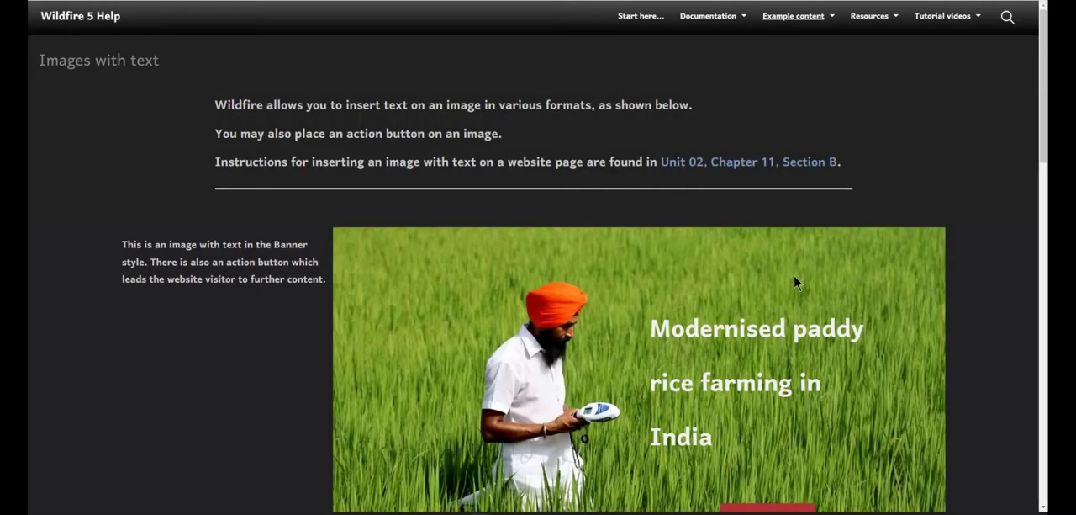
pyautogui.moveTo(1047, 134); pyautogui.dragTo(1040, 176)
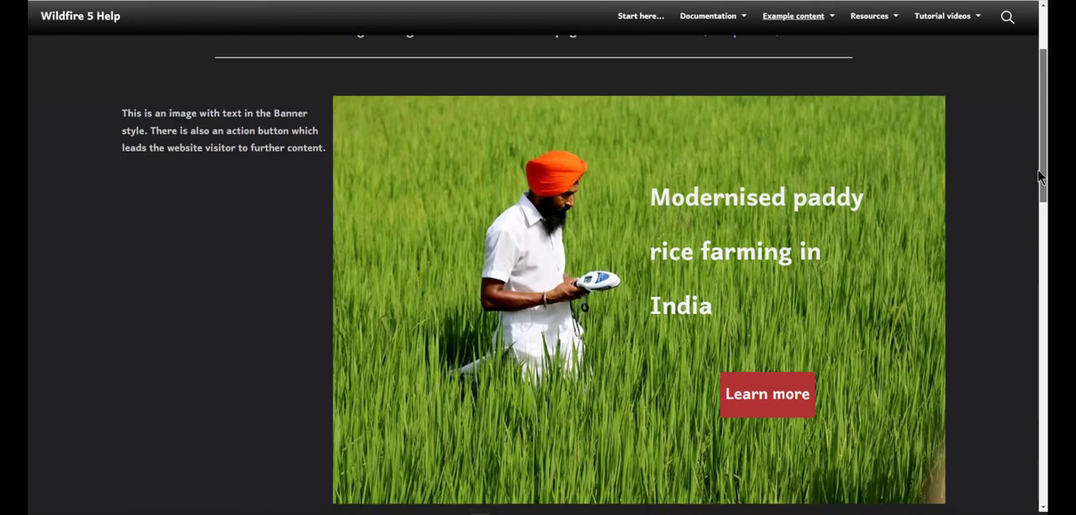
pyautogui.moveTo(1040, 172); pyautogui.dragTo(1039, 173)
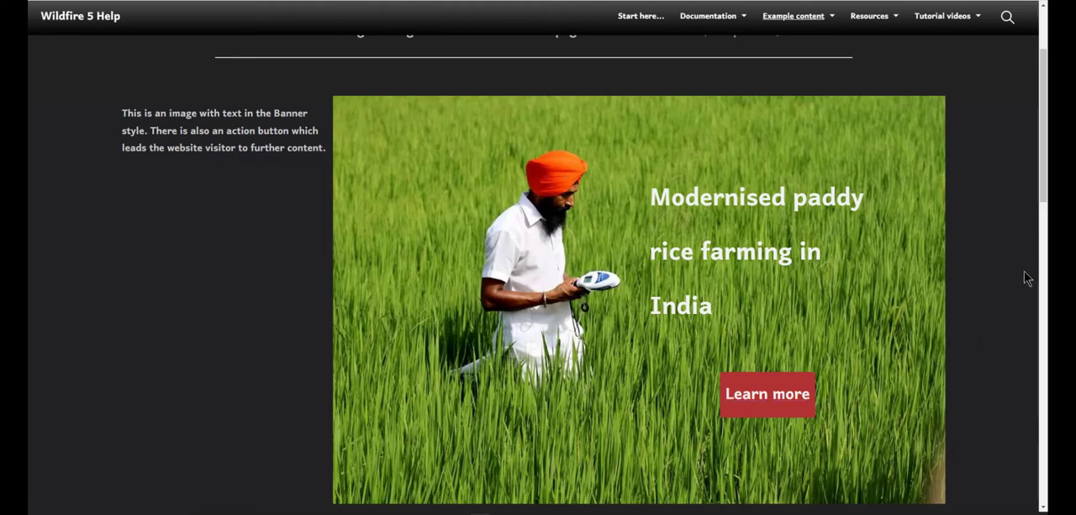
pyautogui.scroll(-3, 1030, 269)
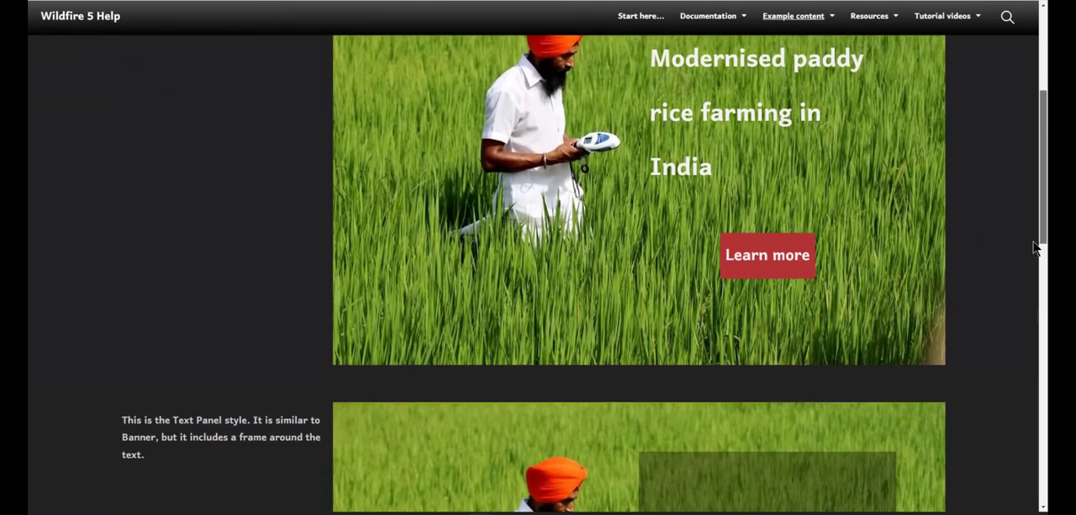
pyautogui.scroll(-2, 1022, 282)
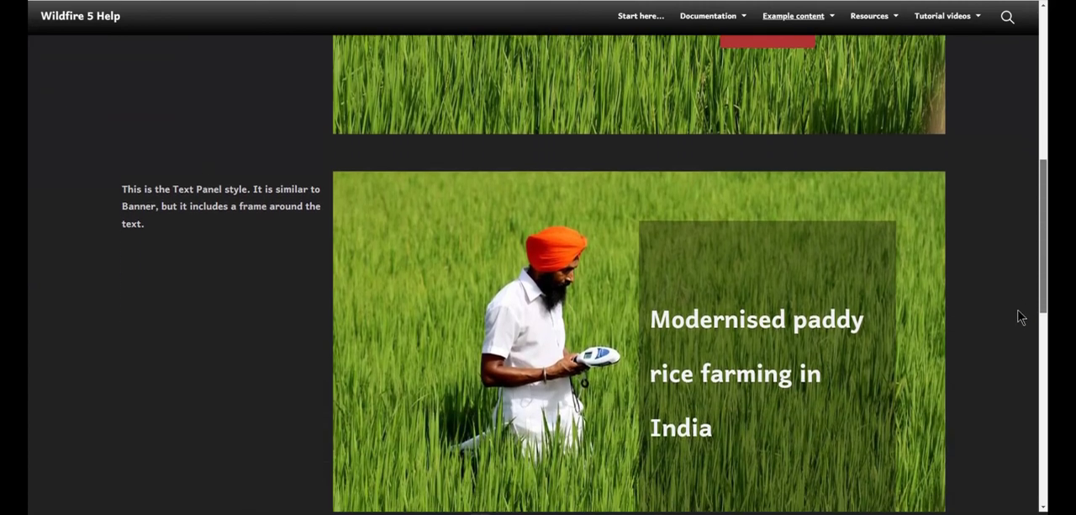
pyautogui.scroll(-2, 1022, 339)
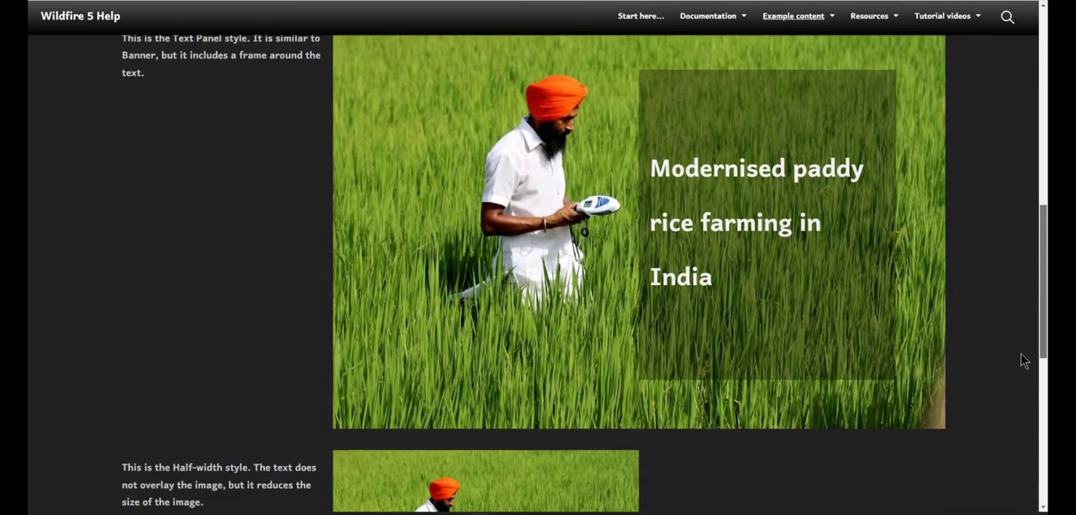
pyautogui.scroll(-1, 1027, 393)
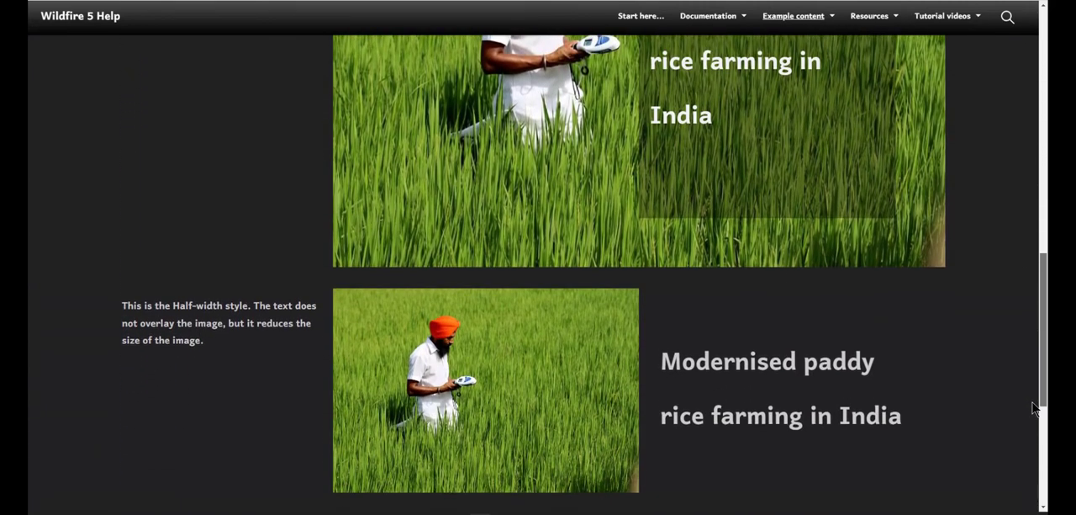
pyautogui.scroll(-1, 1036, 421)
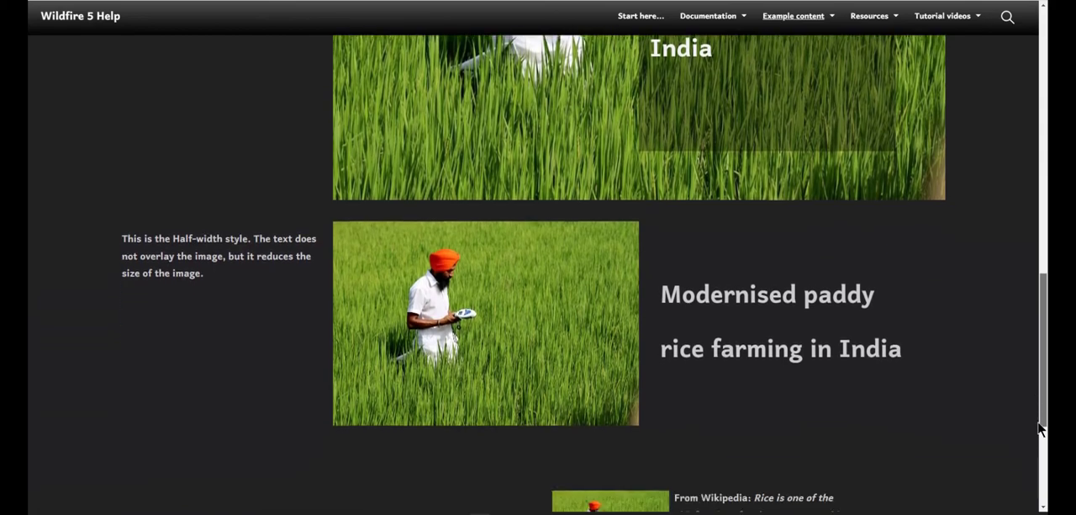
pyautogui.scroll(-3, 1043, 442)
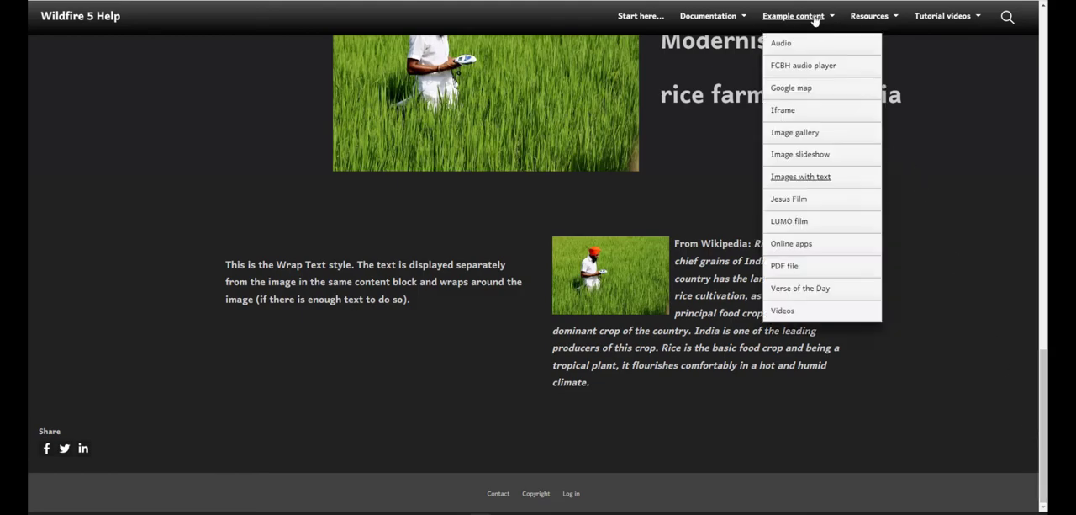
# Step: Return to the example content overview, open the Verse of the Day example and examine its square and fit-to-text formats
pyautogui.click(814, 20)
pyautogui.scroll(-1, 940, 224)
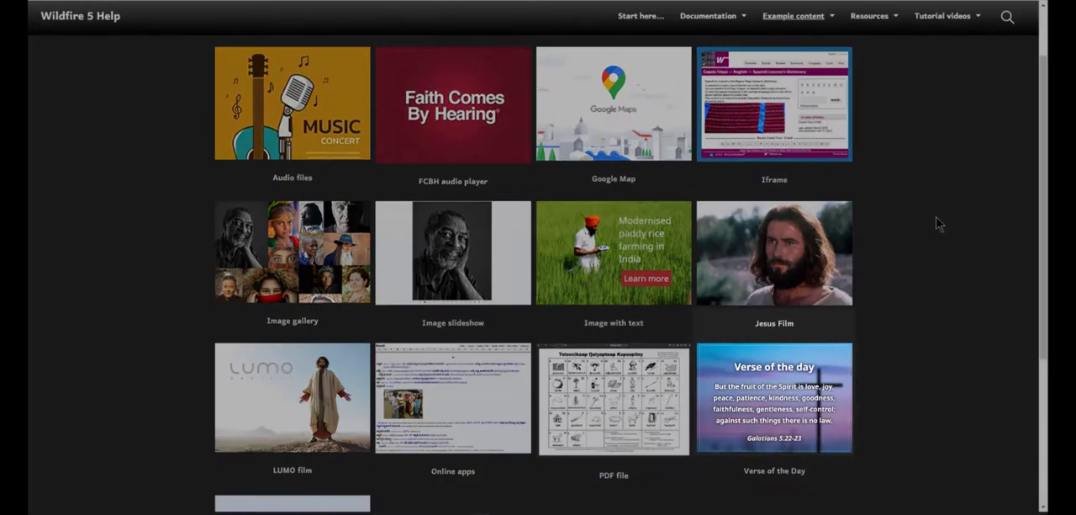
pyautogui.scroll(-1, 940, 223)
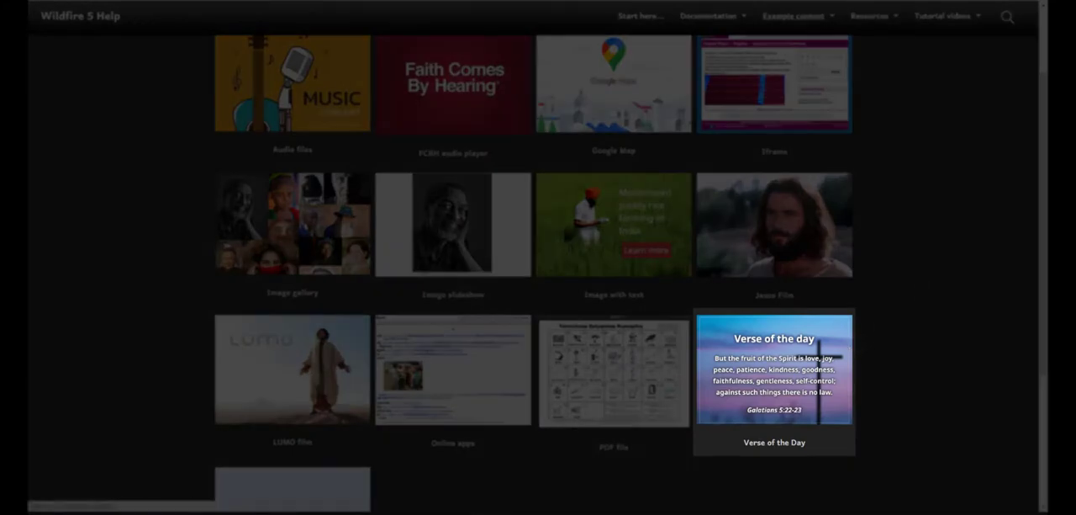
pyautogui.click(807, 378)
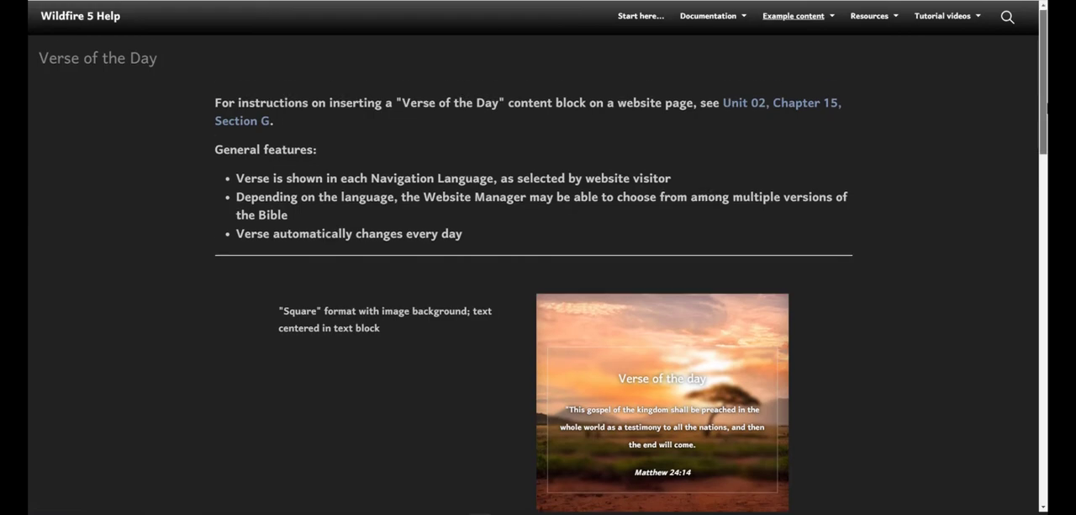
pyautogui.scroll(-2, 1039, 126)
pyautogui.scroll(-2, 539, 337)
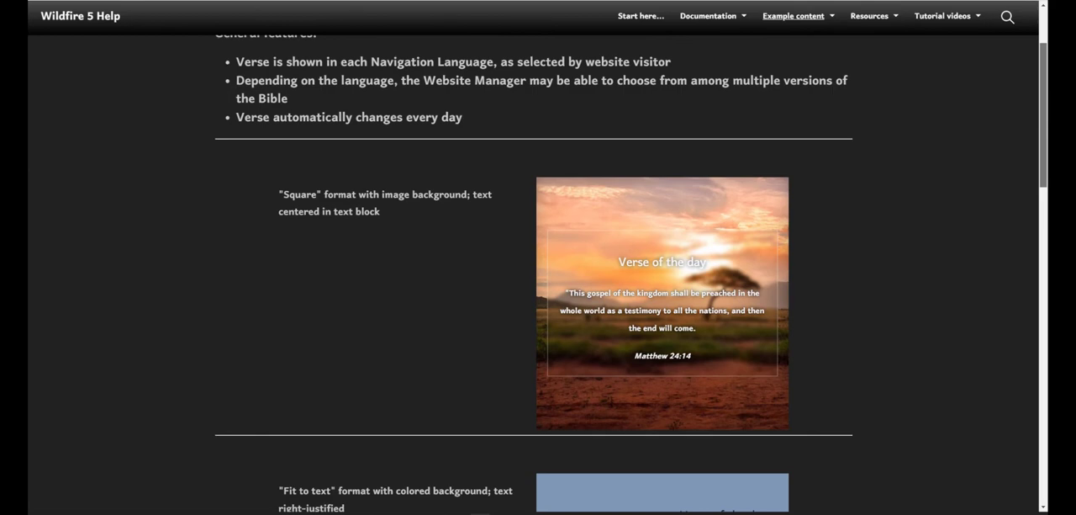
pyautogui.scroll(-4, 1030, 151)
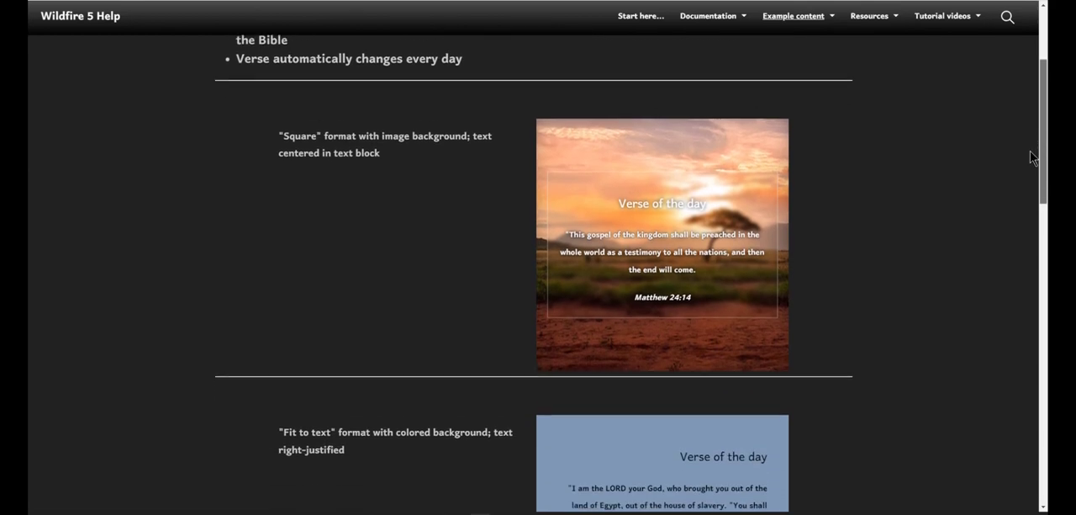
pyautogui.scroll(-5, 1023, 183)
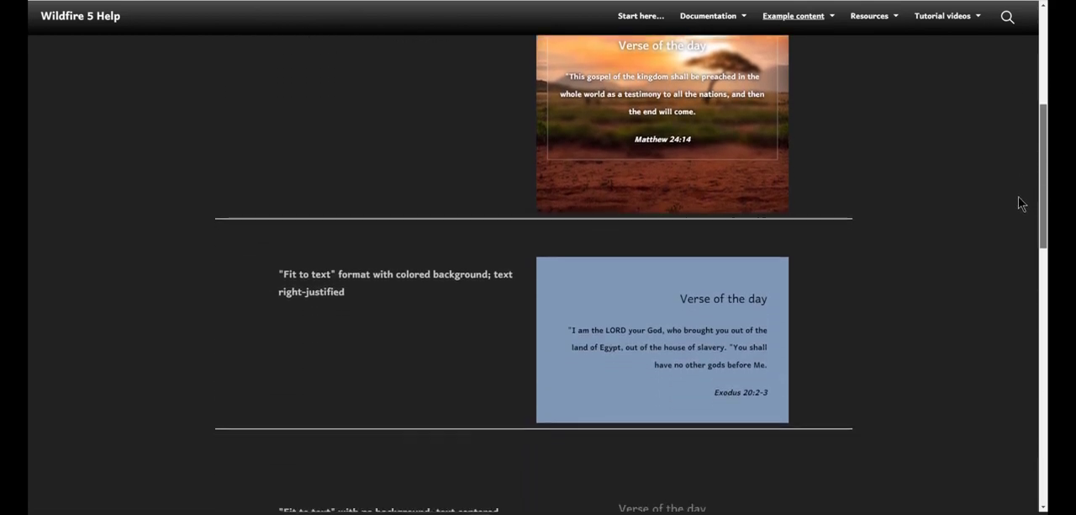
pyautogui.scroll(-3, 1020, 244)
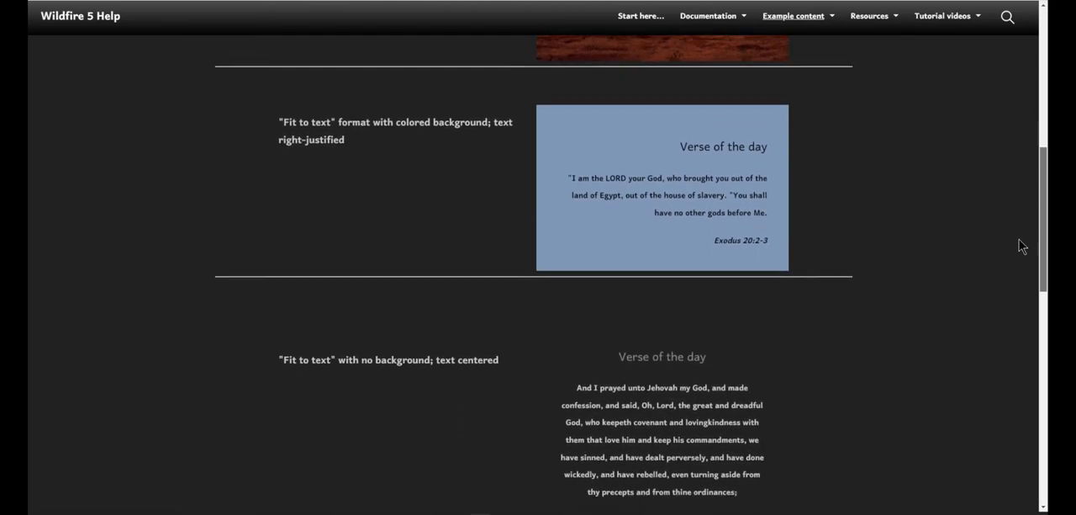
pyautogui.scroll(-4, 1018, 268)
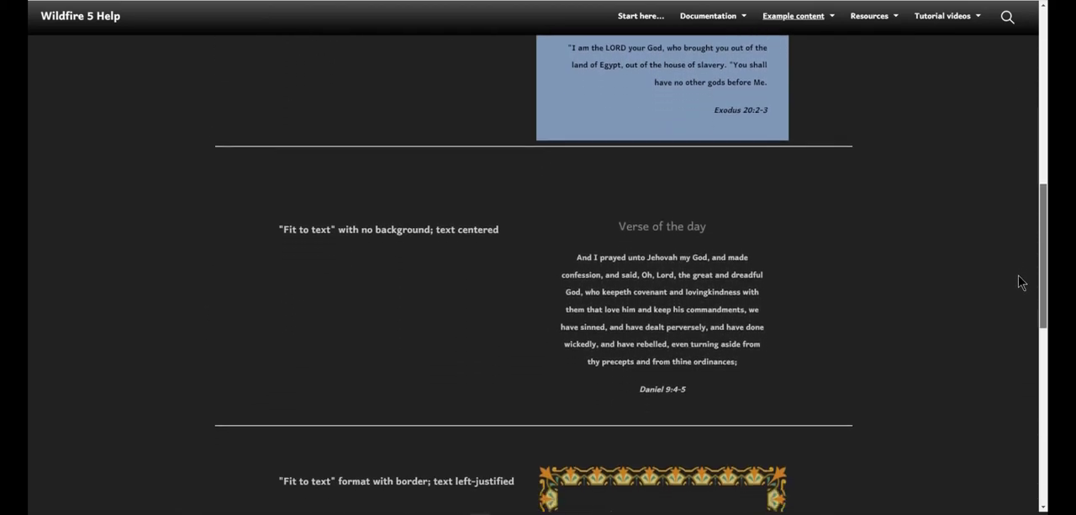
pyautogui.scroll(-2, 1017, 311)
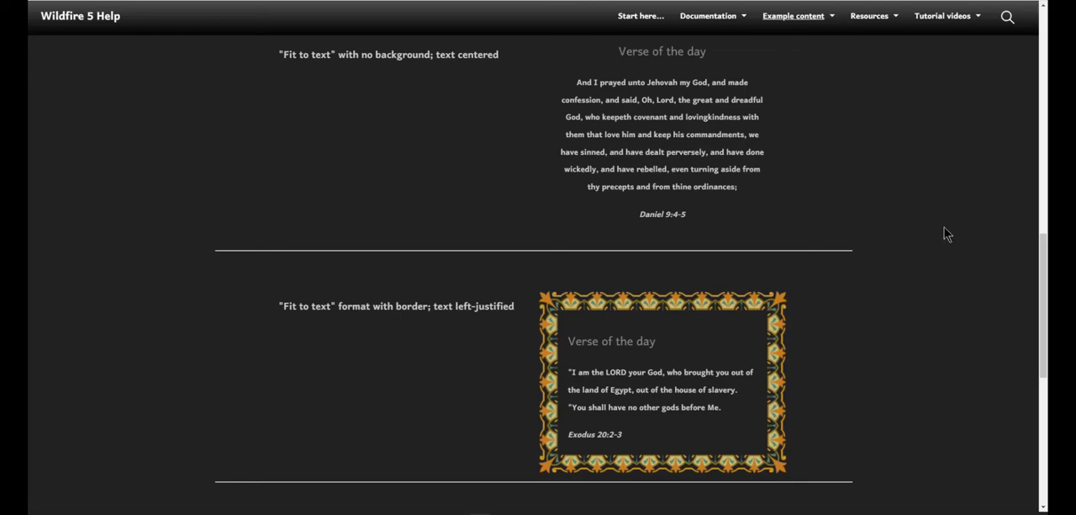
# Step: Return to the example content overview and open the LUMO film example to view its video player
pyautogui.click(816, 18)
pyautogui.moveTo(864, 55)
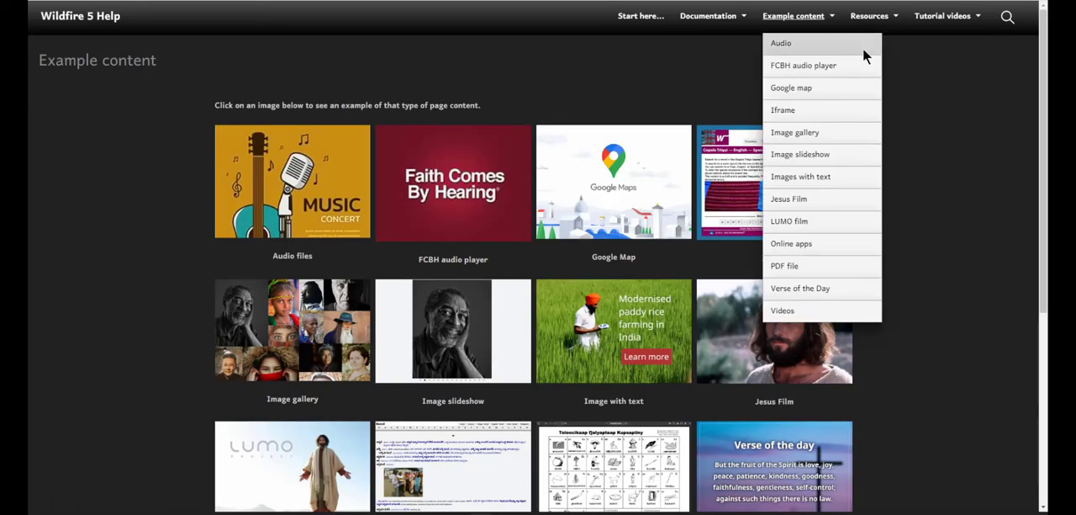
pyautogui.scroll(-3, 944, 281)
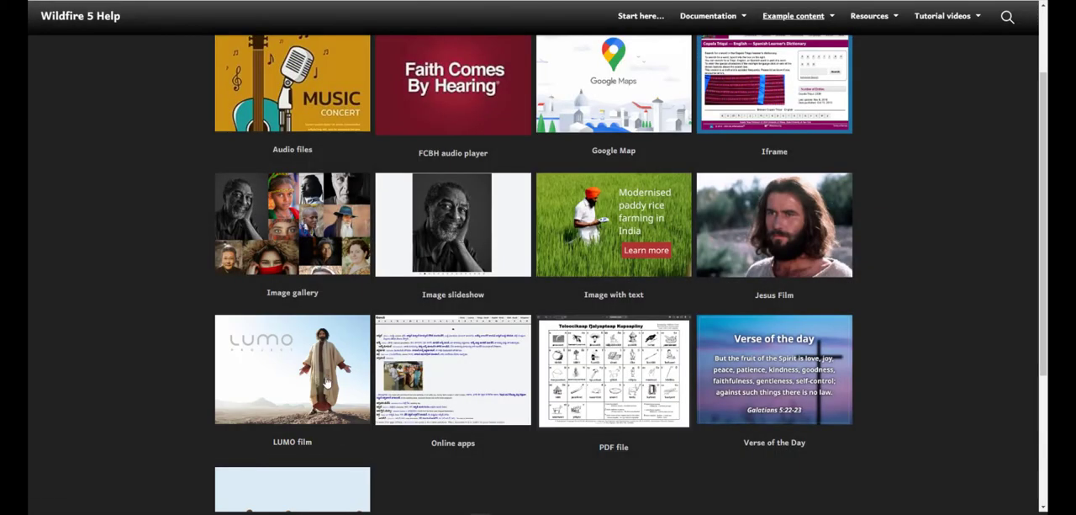
pyautogui.click(326, 382)
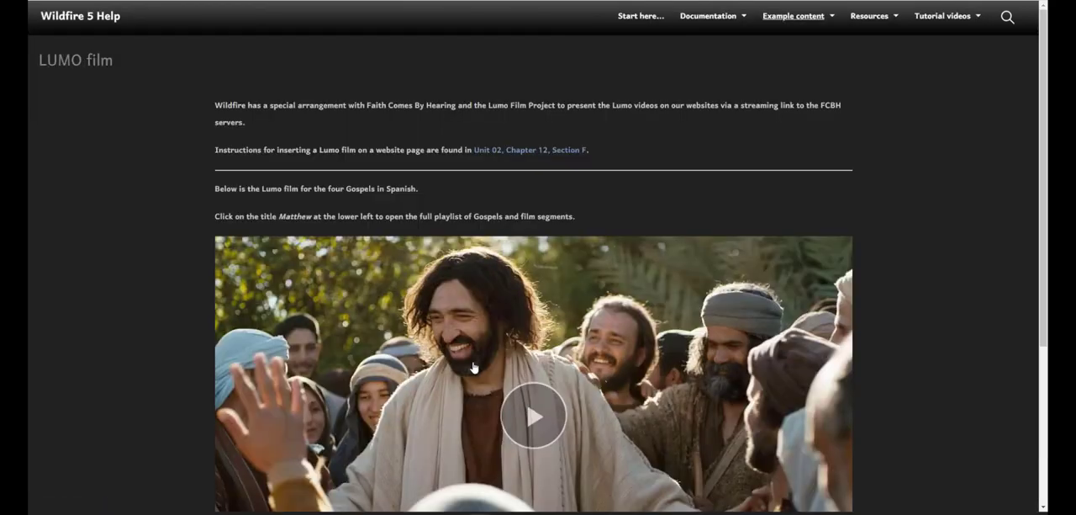
pyautogui.moveTo(1045, 69); pyautogui.dragTo(1014, 195)
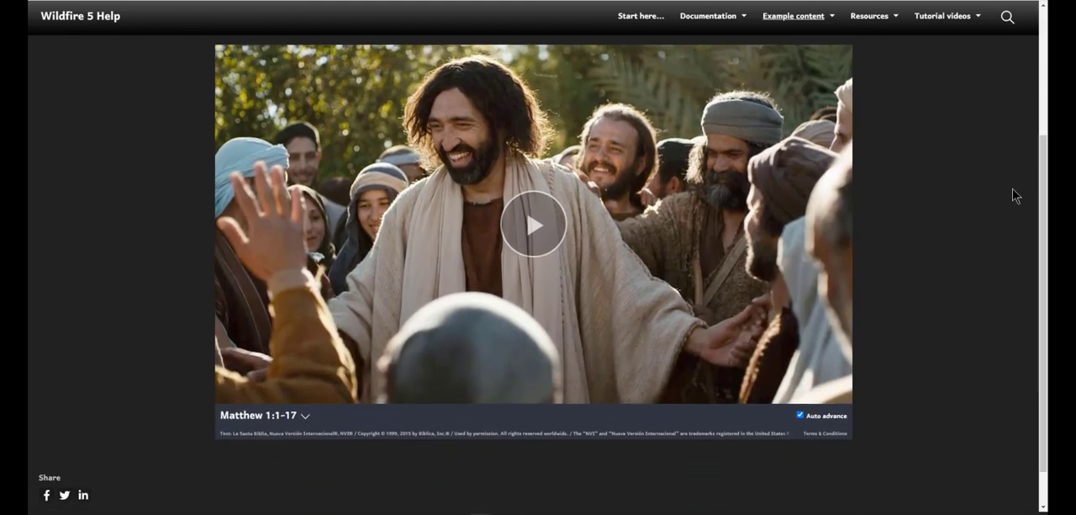
# Step: Open the Lumo film playlist and play the Mark 5:21-43 segment
pyautogui.click(311, 425)
pyautogui.click(446, 443)
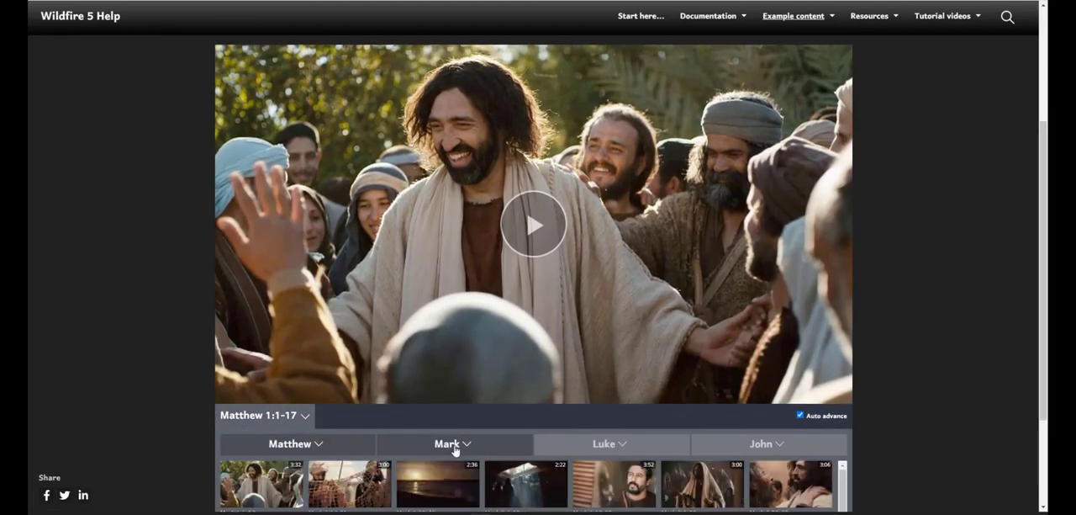
pyautogui.scroll(-2, 454, 446)
pyautogui.click(649, 429)
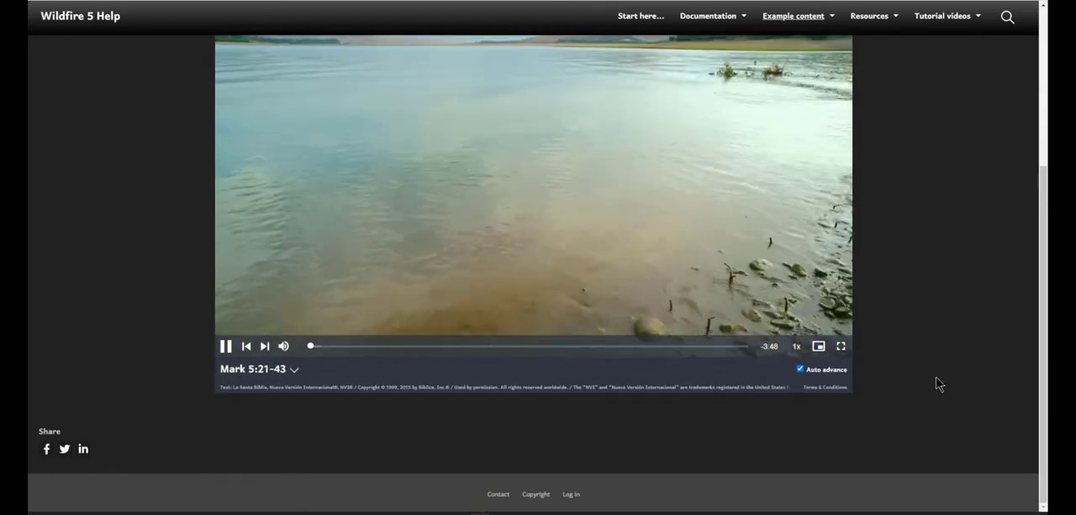
pyautogui.scroll(2, 351, 479)
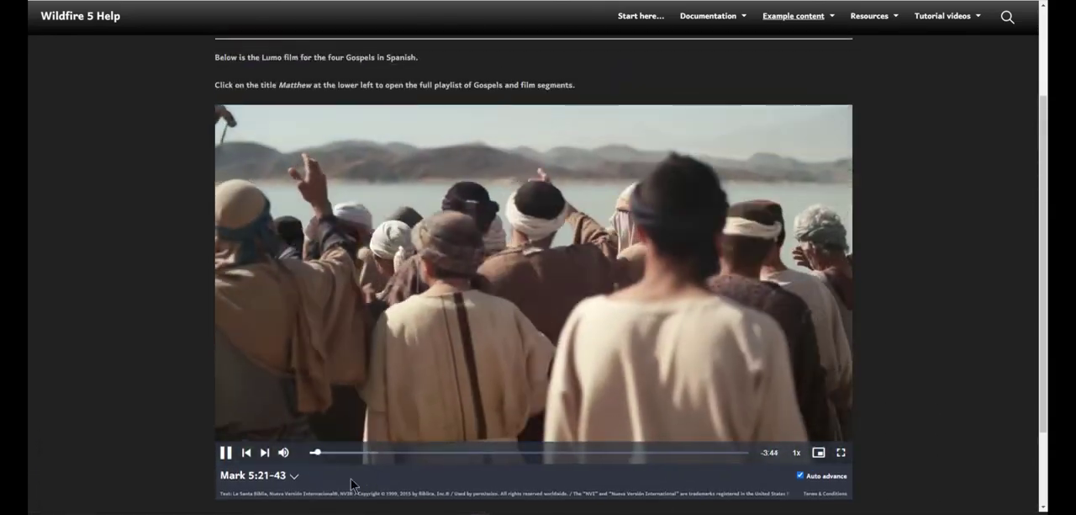
# Step: Open the FCBH audio player example in the help website's example content
pyautogui.moveTo(794, 19)
pyautogui.click(796, 74)
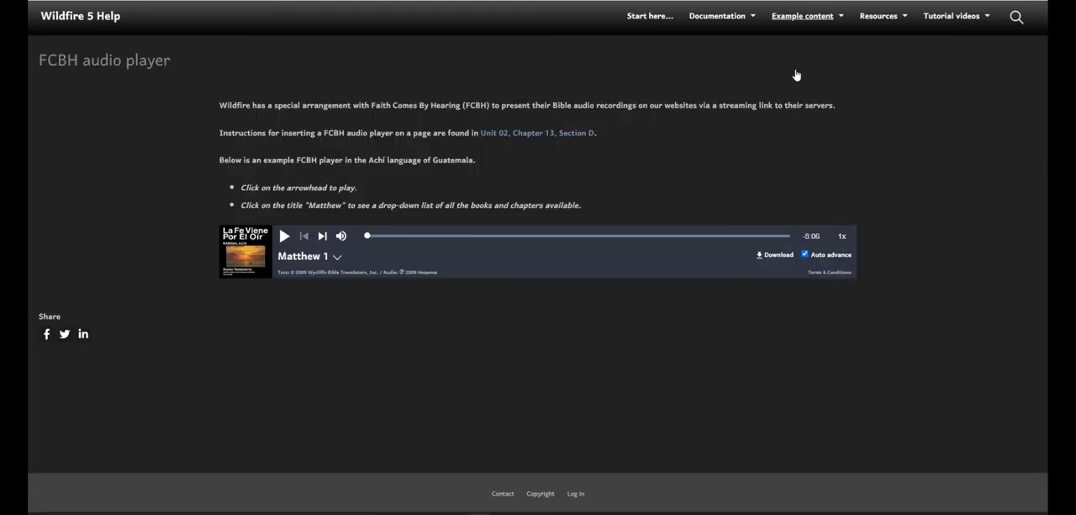
# Step: Open the FCBH player's book and chapter list and browse the available books beyond Matthew
pyautogui.click(320, 266)
pyautogui.scroll(-1, 336, 379)
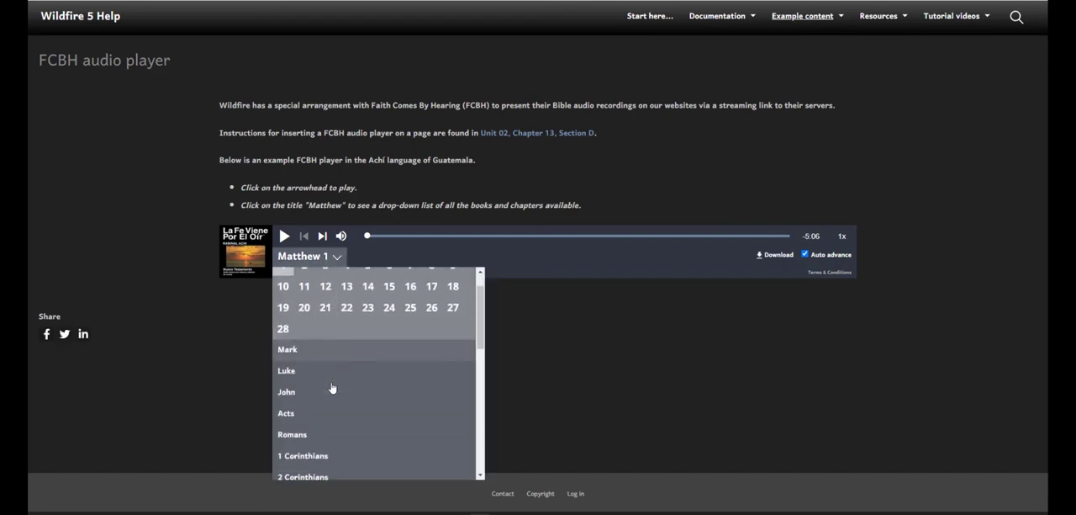
pyautogui.scroll(-7, 332, 388)
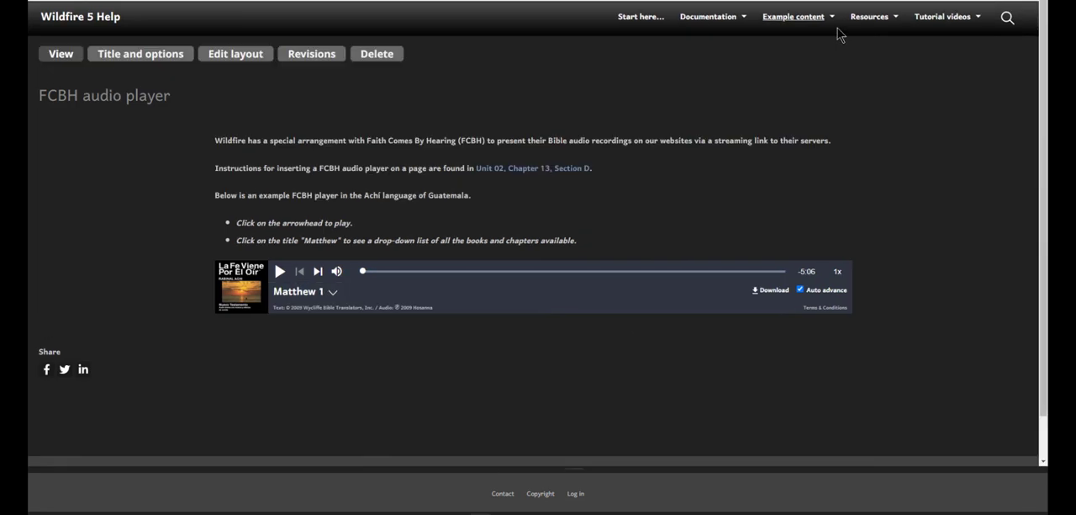
# Step: Open the Audio example and examine the individual audio players and the List mode playlist's tracks
pyautogui.click(837, 26)
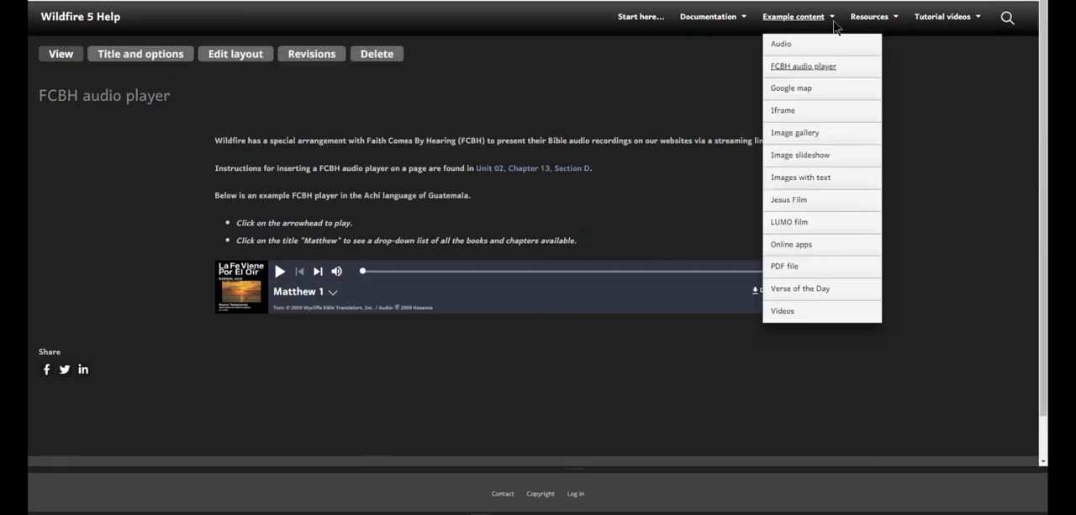
pyautogui.click(794, 49)
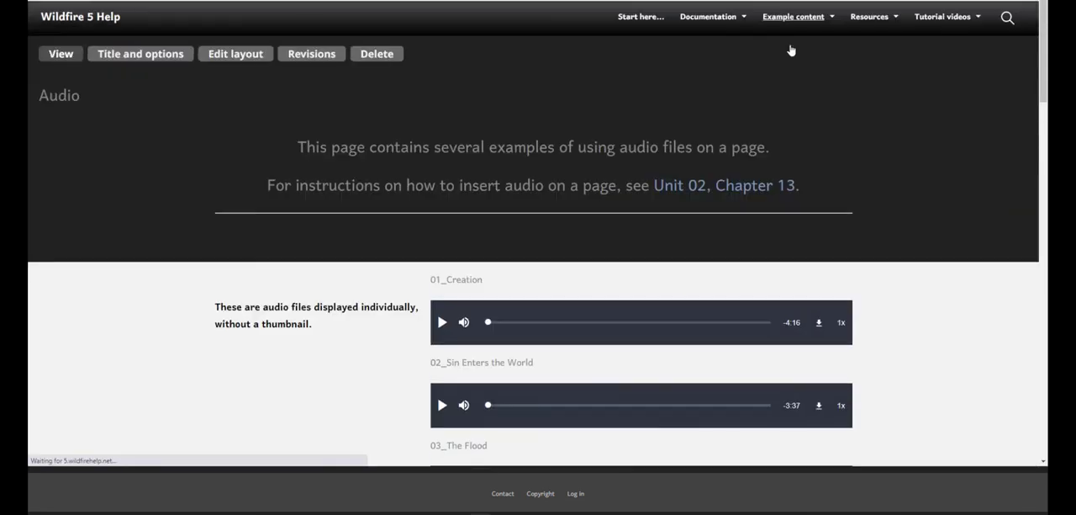
pyautogui.scroll(-2, 976, 301)
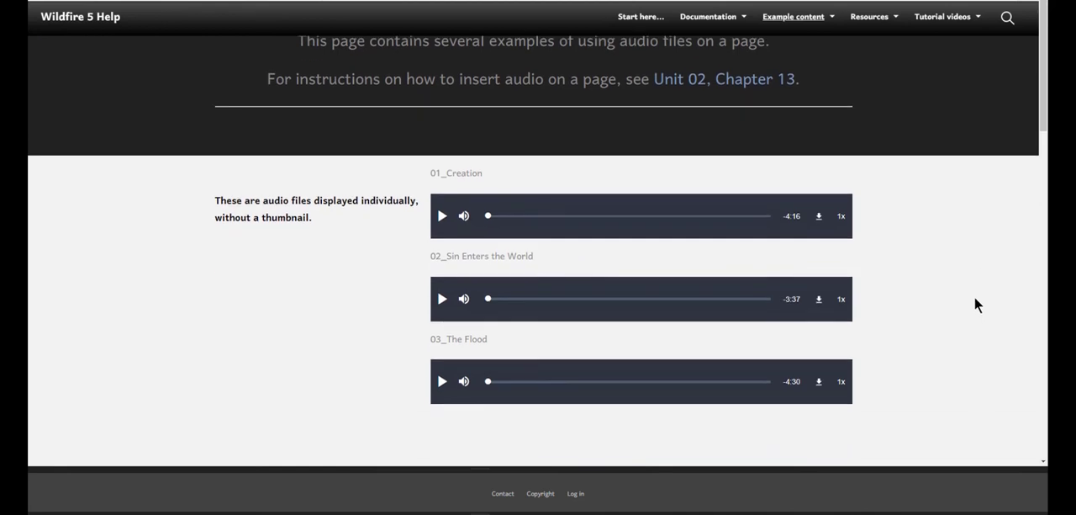
pyautogui.scroll(-1, 976, 301)
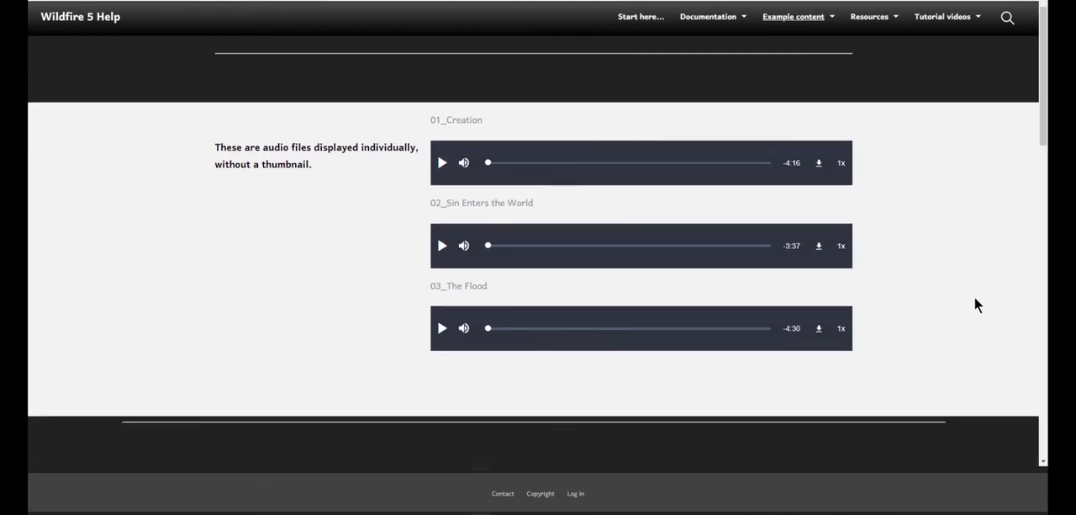
pyautogui.scroll(-2, 976, 299)
pyautogui.scroll(-1, 975, 300)
pyautogui.scroll(-3, 975, 297)
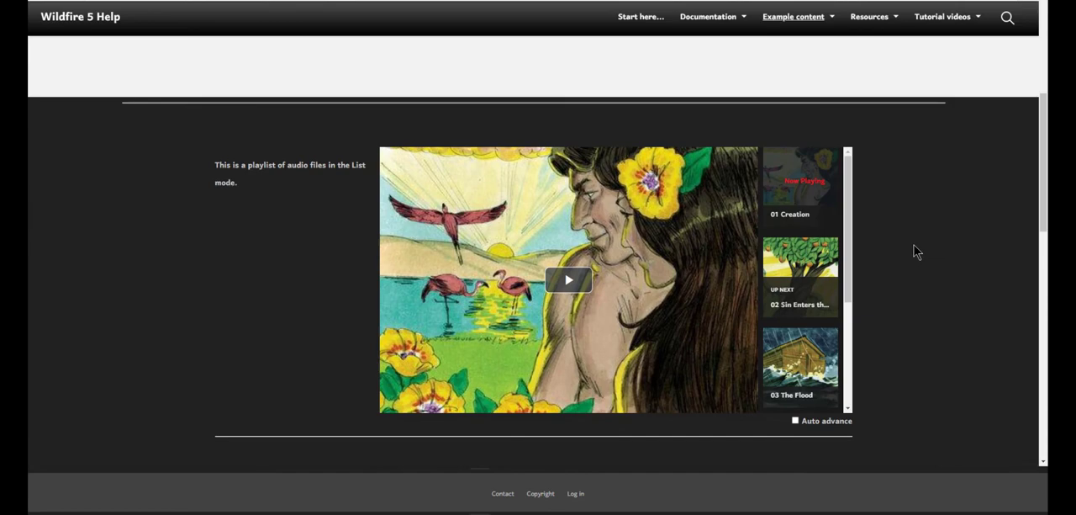
pyautogui.scroll(-4, 841, 239)
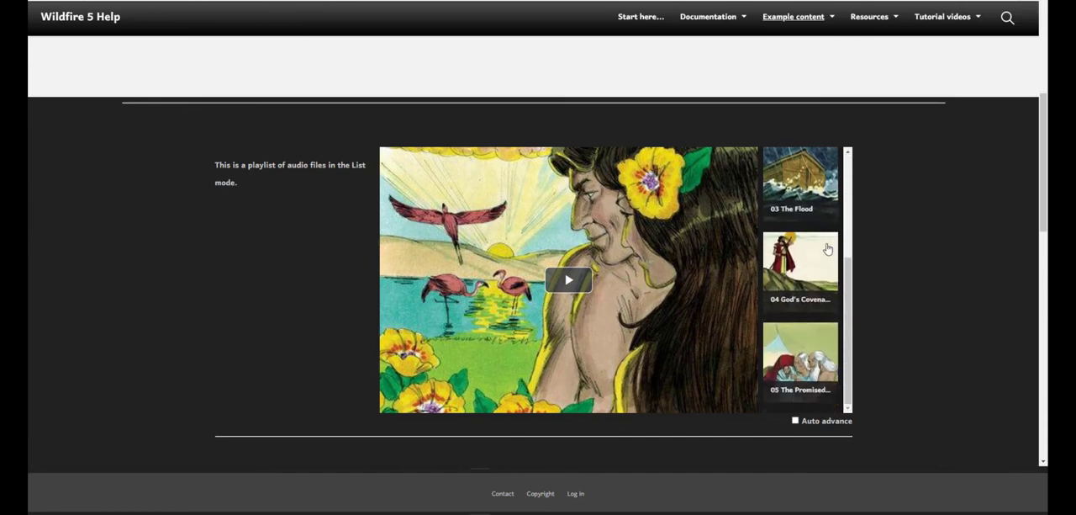
# Step: Examine the audio playlist in Grid mode and open the track list of the Compact mode player
pyautogui.scroll(-1, 902, 242)
pyautogui.scroll(-7, 902, 236)
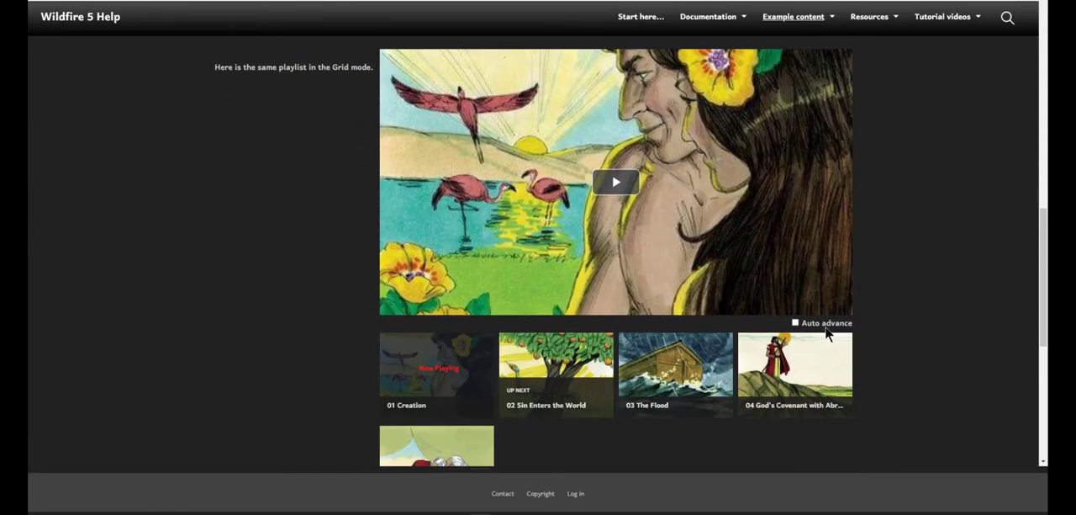
pyautogui.scroll(-1, 423, 370)
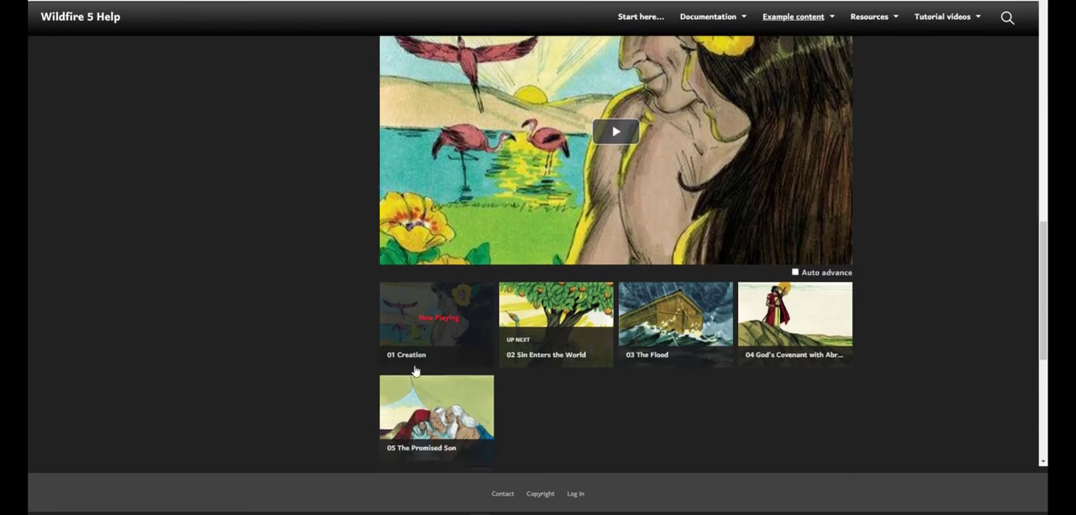
pyautogui.scroll(-3, 504, 409)
pyautogui.scroll(-1, 507, 410)
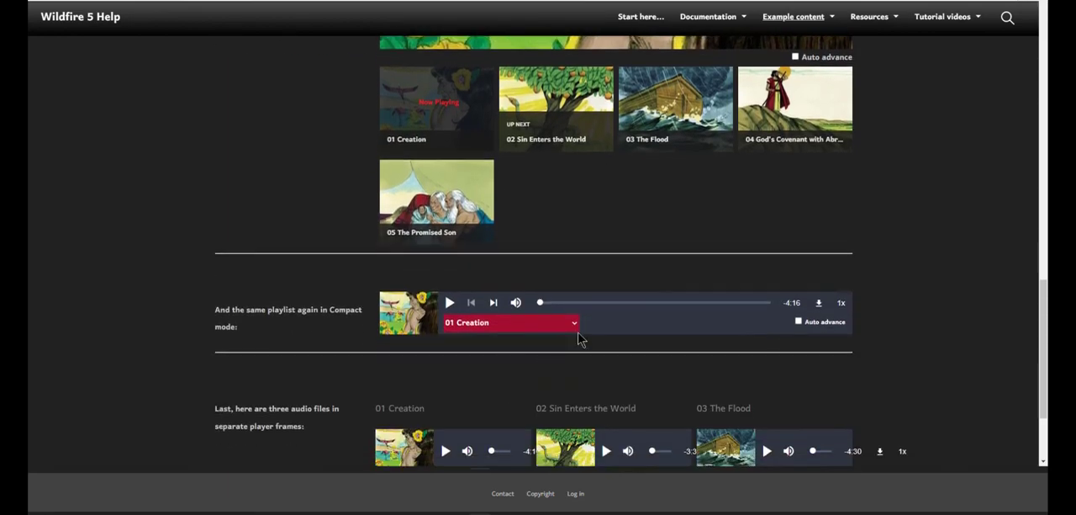
pyautogui.click(576, 331)
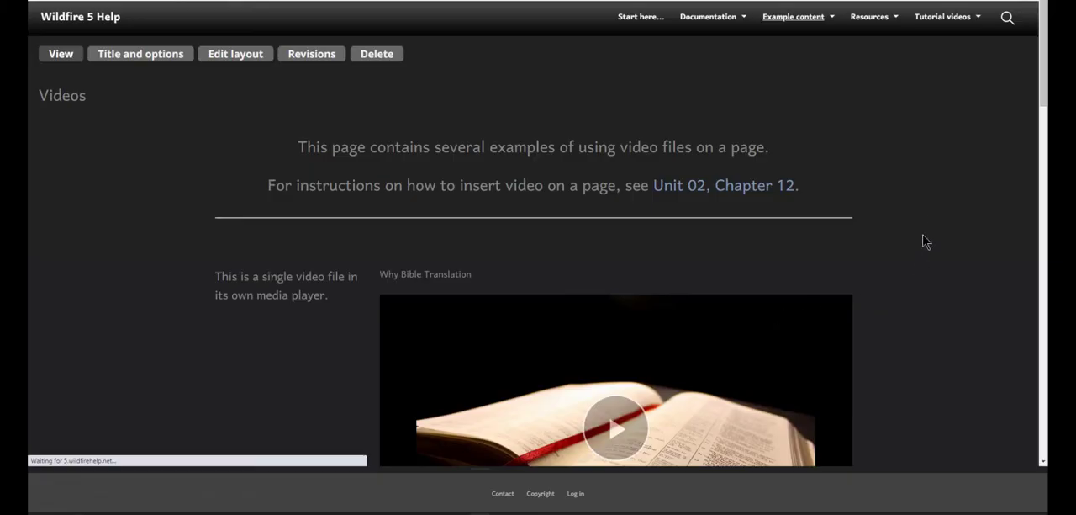
# Step: Examine the Videos example's single video player, its List and Grid mode playlists, and the remote YouTube video
pyautogui.scroll(-3, 934, 211)
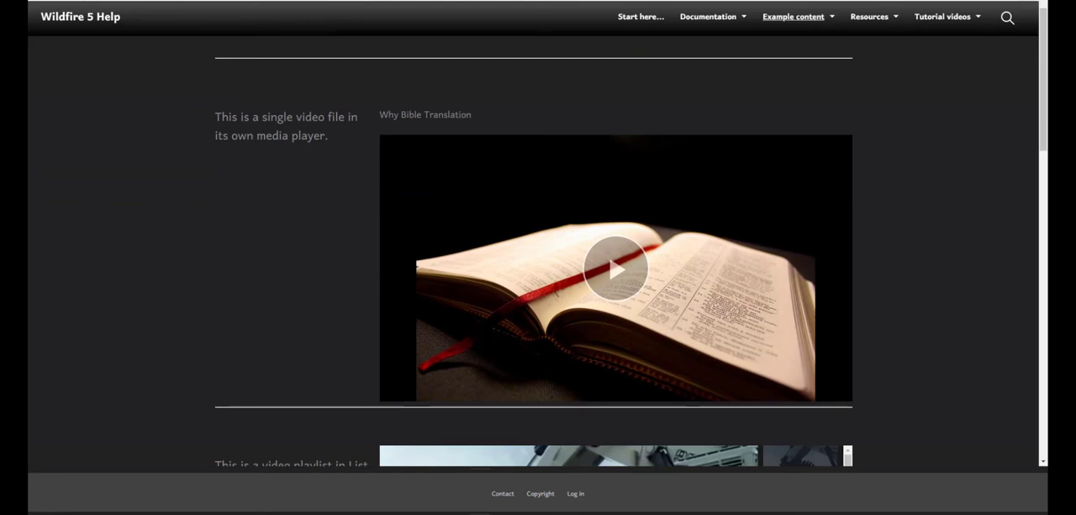
pyautogui.scroll(-5, 934, 211)
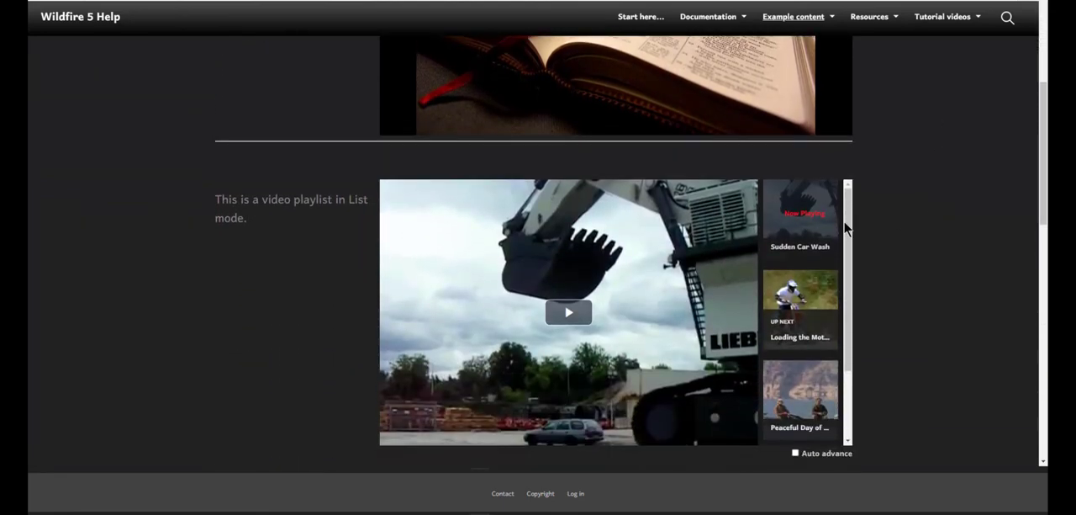
pyautogui.scroll(-1, 818, 234)
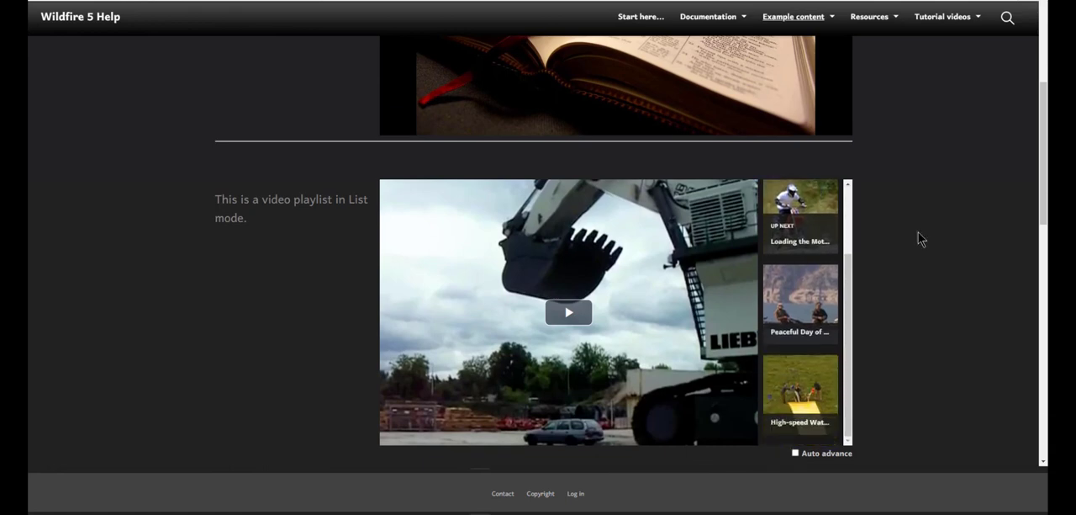
pyautogui.scroll(-4, 919, 238)
pyautogui.scroll(-1, 919, 239)
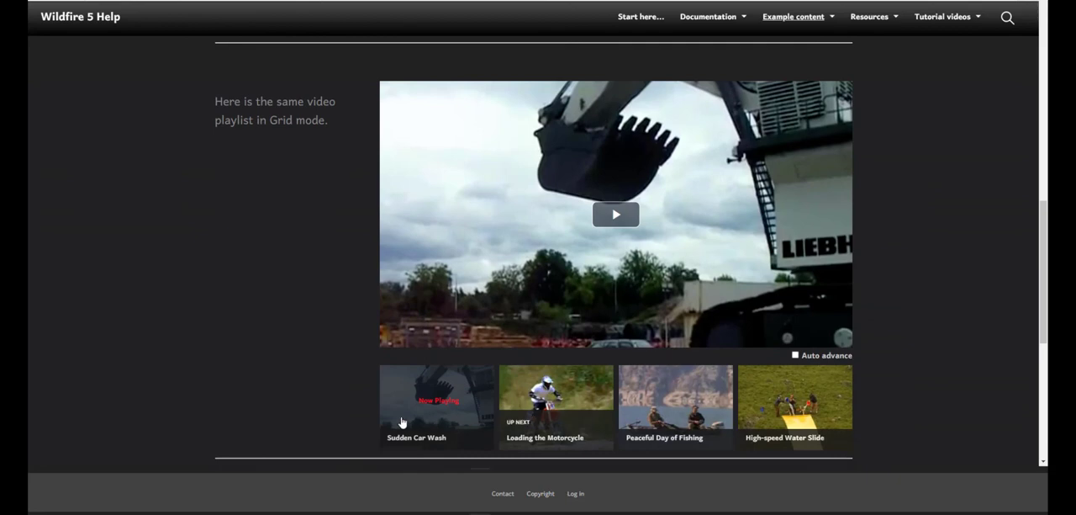
pyautogui.scroll(-4, 304, 410)
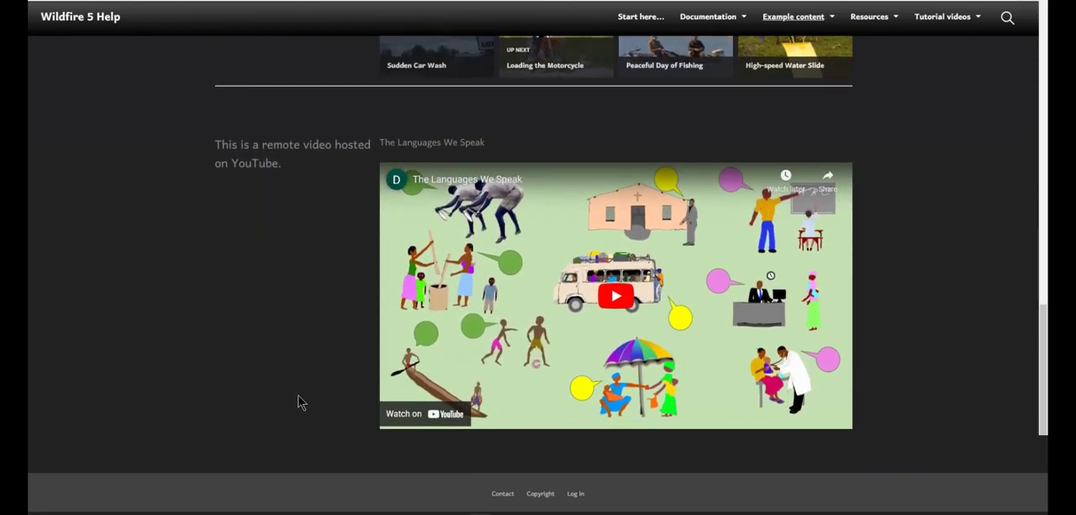
# Step: Open the Image slideshow example and advance manually through its slides, including those with text and links
pyautogui.click(832, 22)
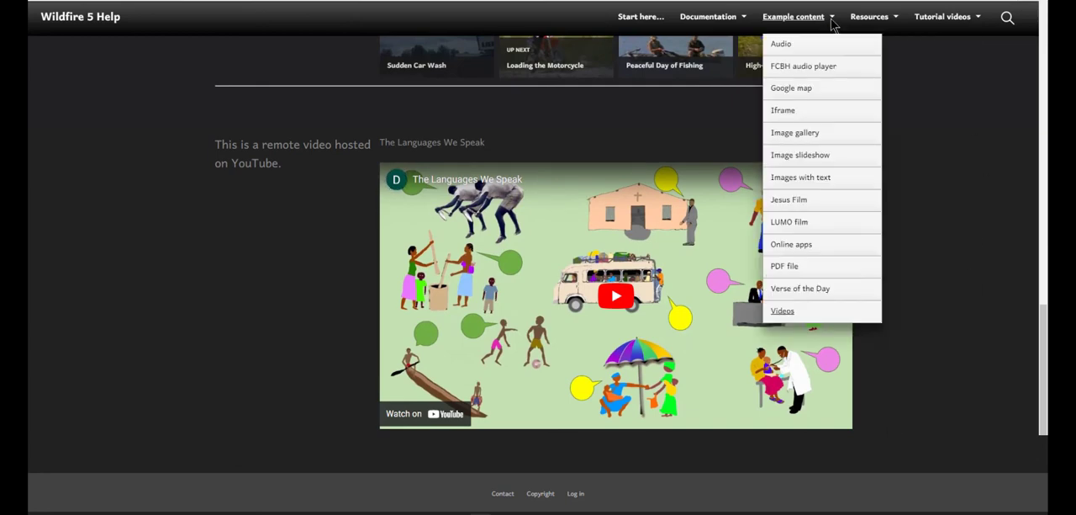
pyautogui.click(816, 158)
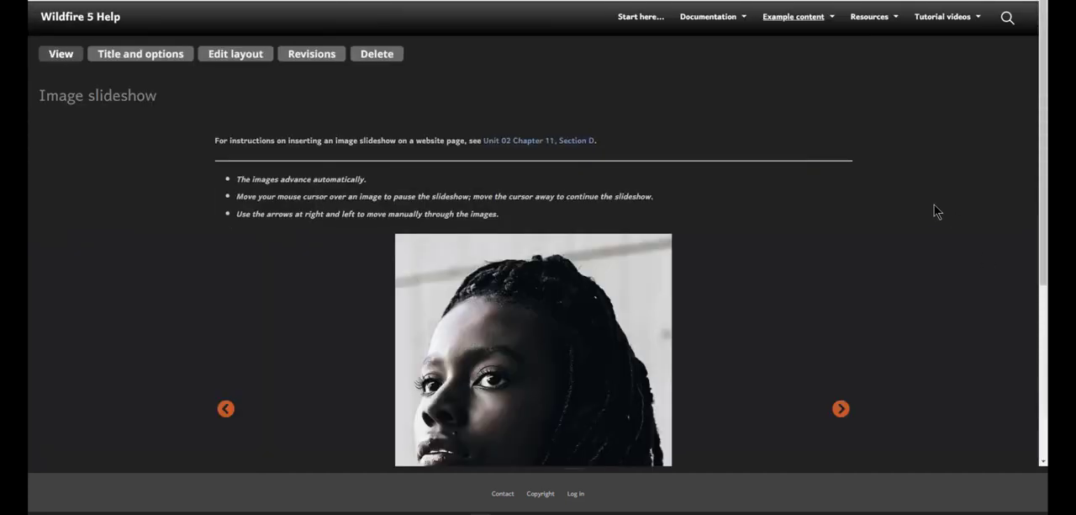
pyautogui.scroll(-2, 934, 204)
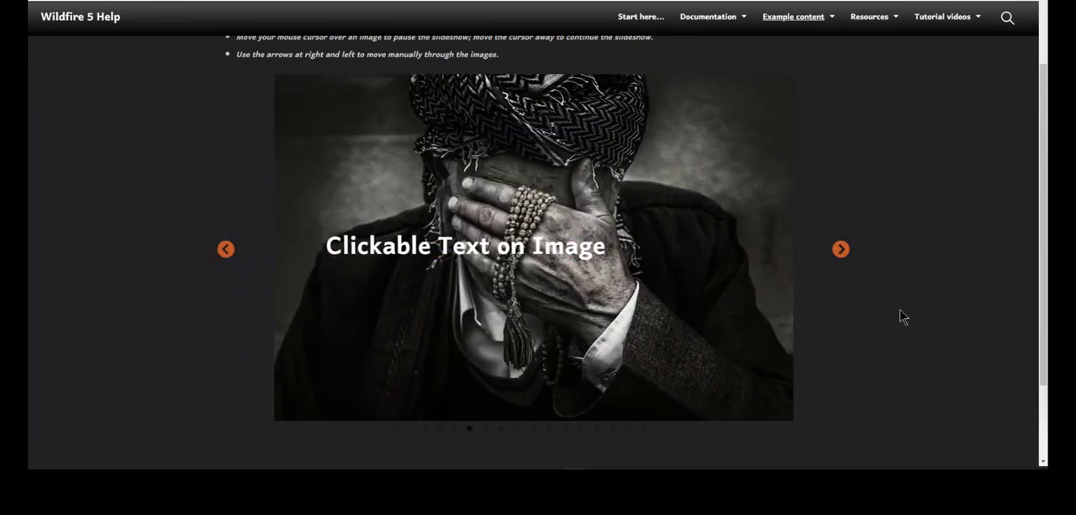
pyautogui.click(842, 250)
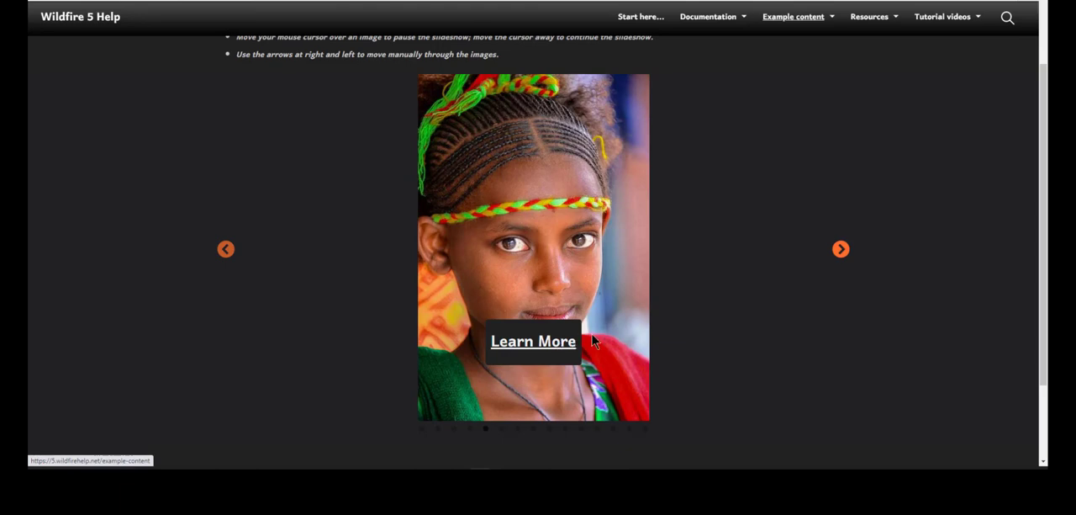
pyautogui.click(841, 249)
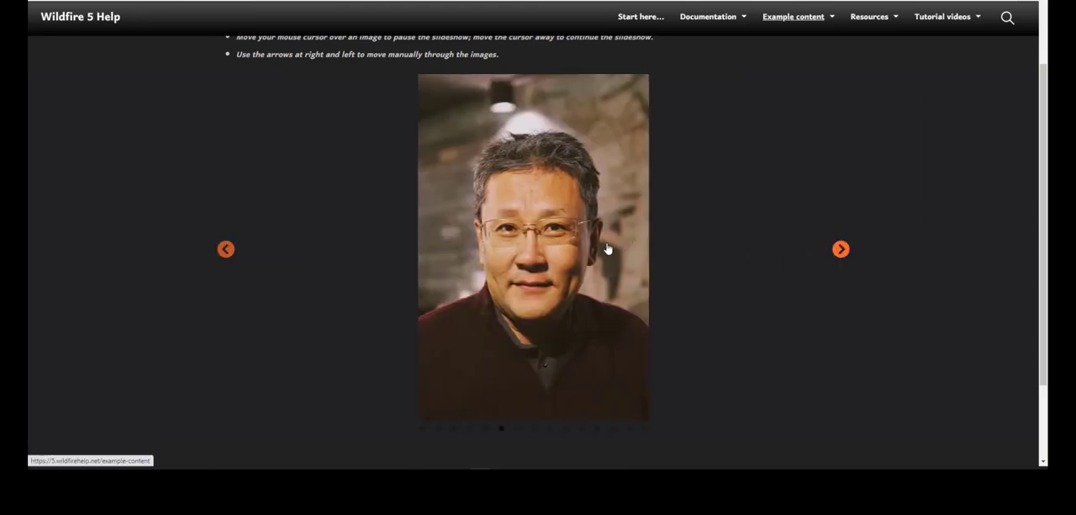
pyautogui.click(840, 250)
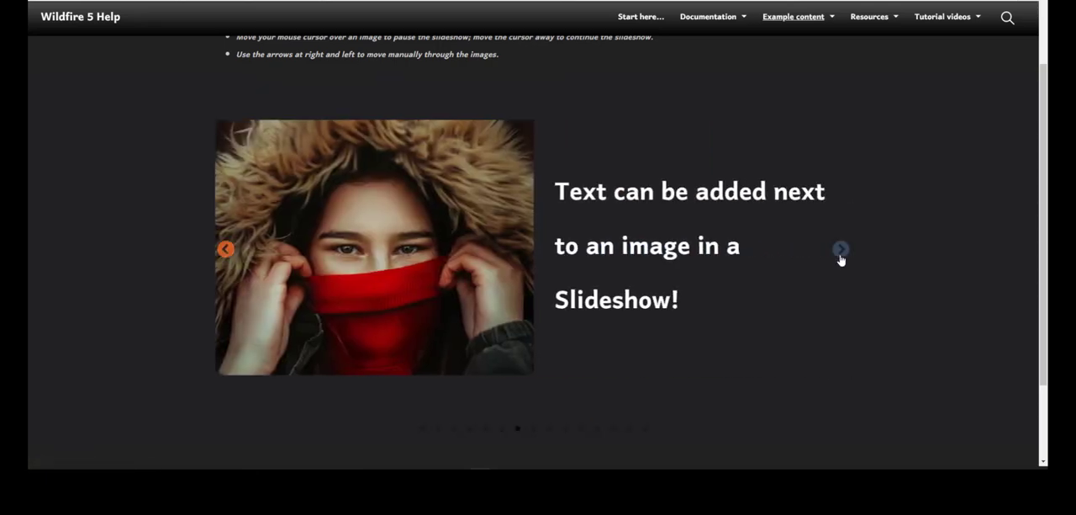
pyautogui.click(839, 253)
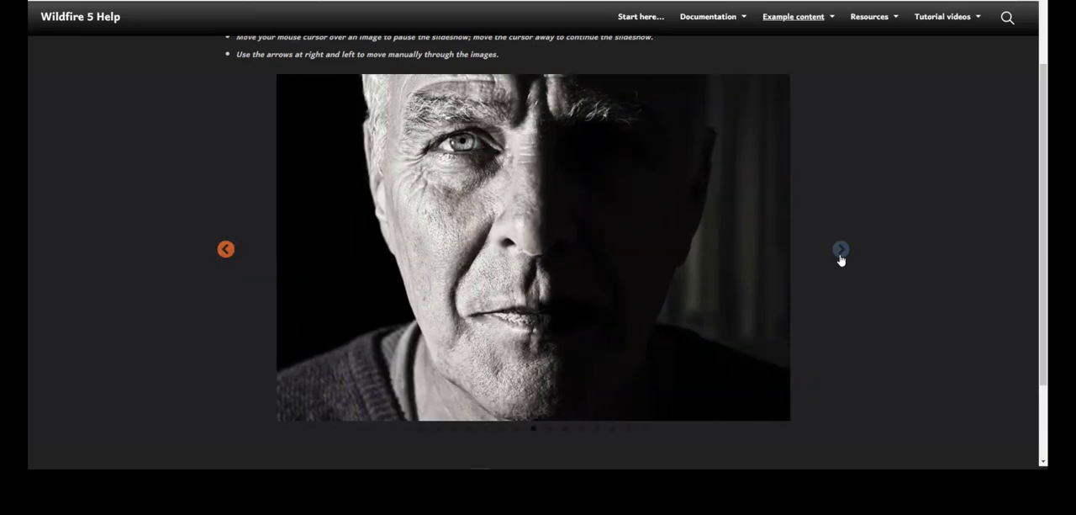
pyautogui.click(840, 251)
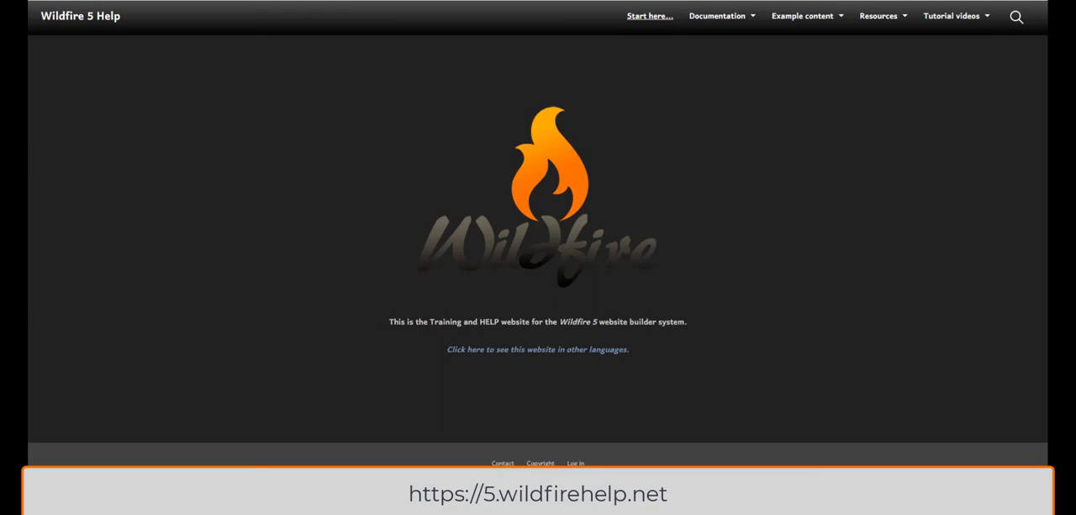
# Step: Open the Unit 2 documentation on the help website and look through its list of chapters
pyautogui.moveTo(744, 18)
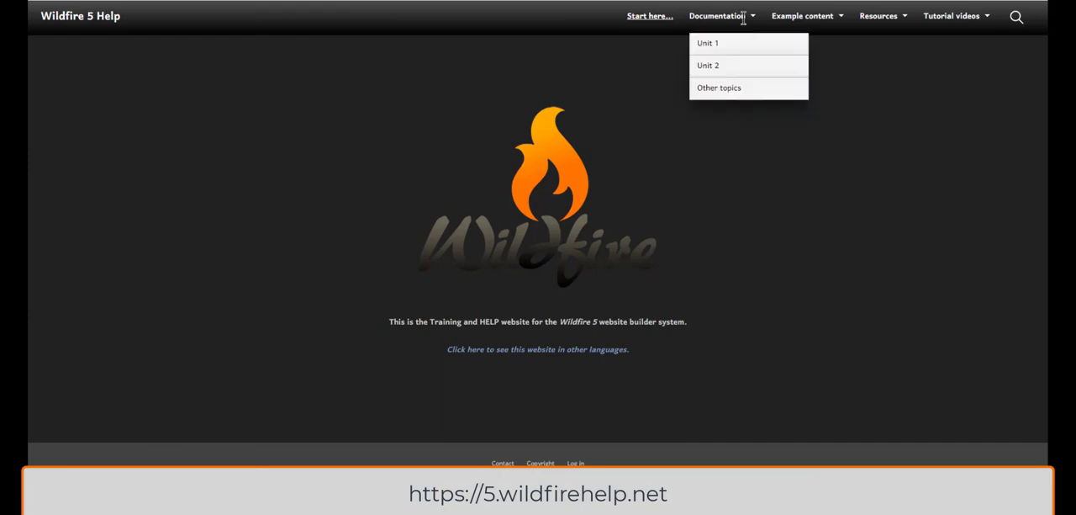
pyautogui.click(739, 66)
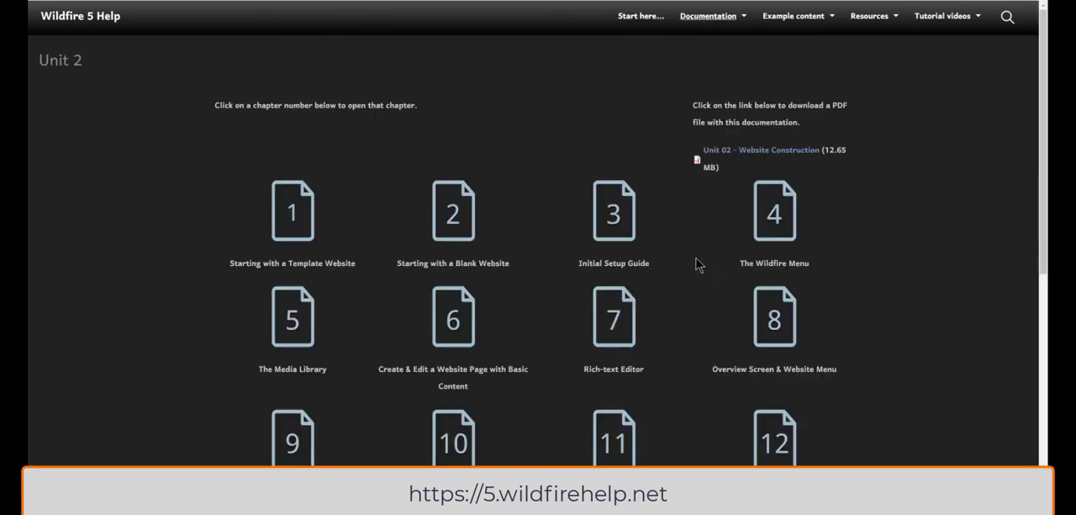
pyautogui.scroll(-1, 697, 263)
pyautogui.scroll(-4, 698, 257)
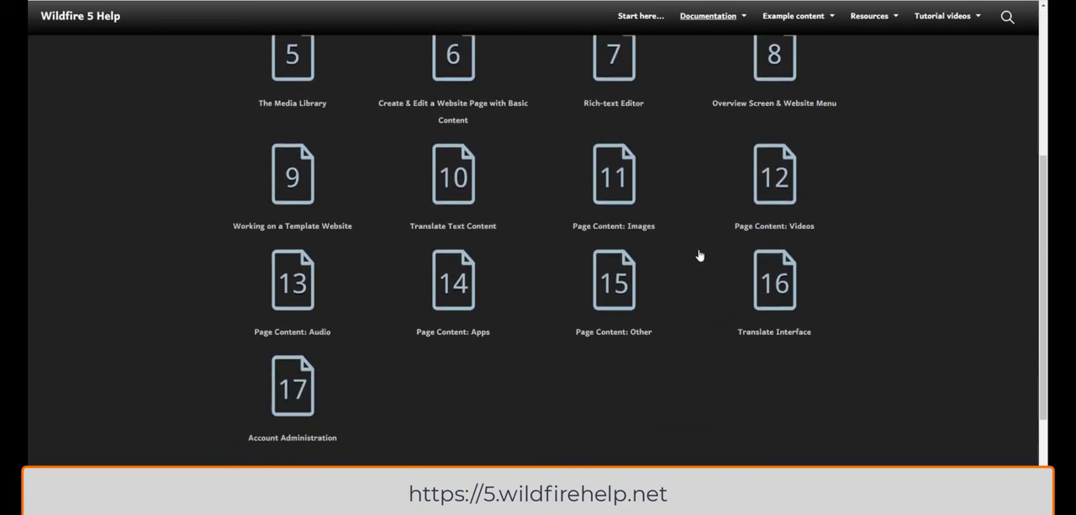
pyautogui.scroll(3, 699, 254)
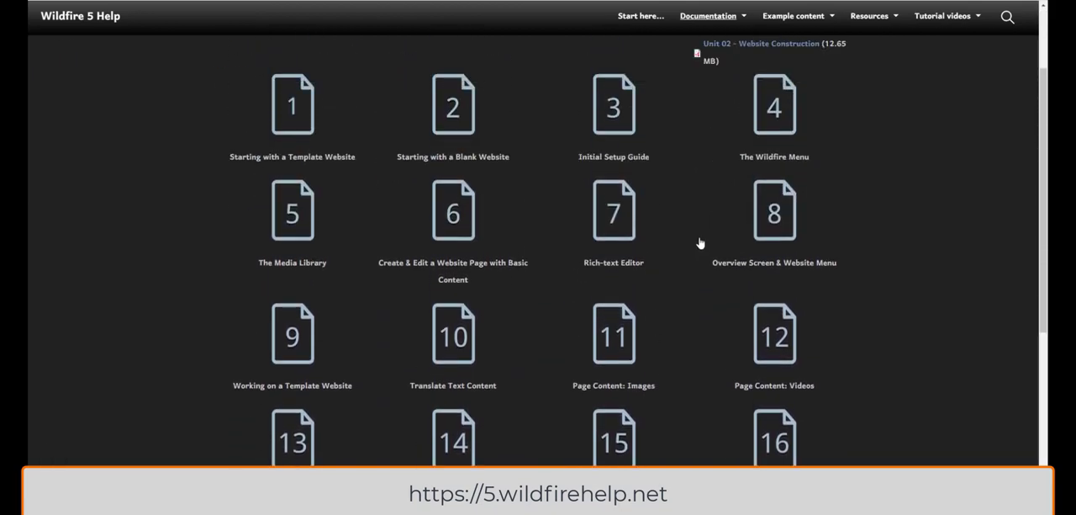
# Step: Open the Adding Content tutorial videos and choose the Images on a Page tutorial
pyautogui.moveTo(950, 32)
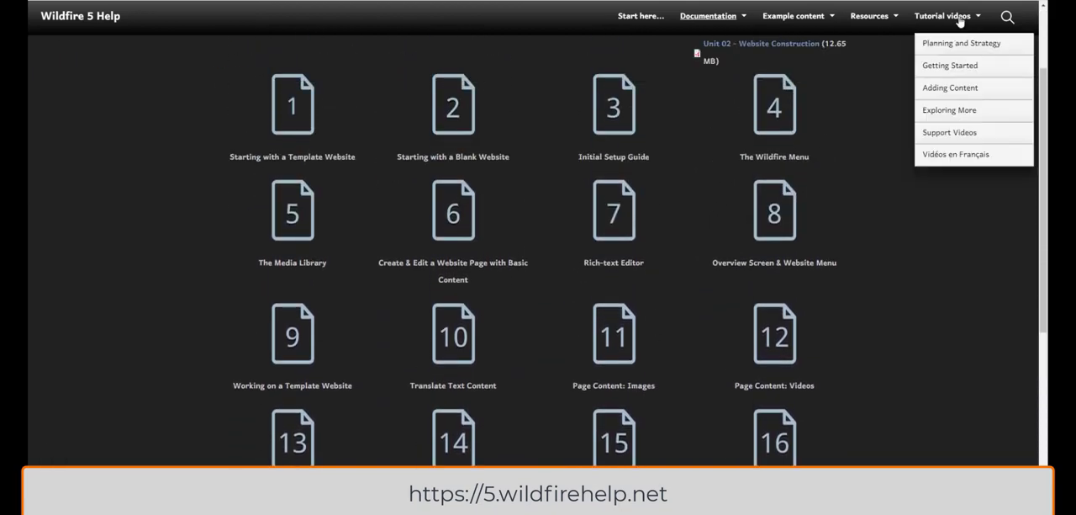
pyautogui.click(950, 88)
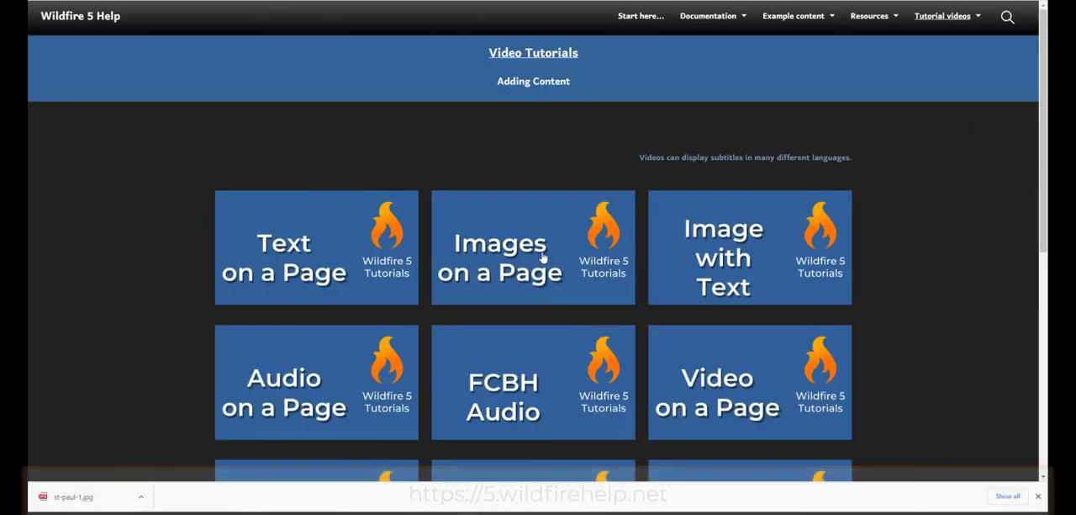
pyautogui.click(543, 257)
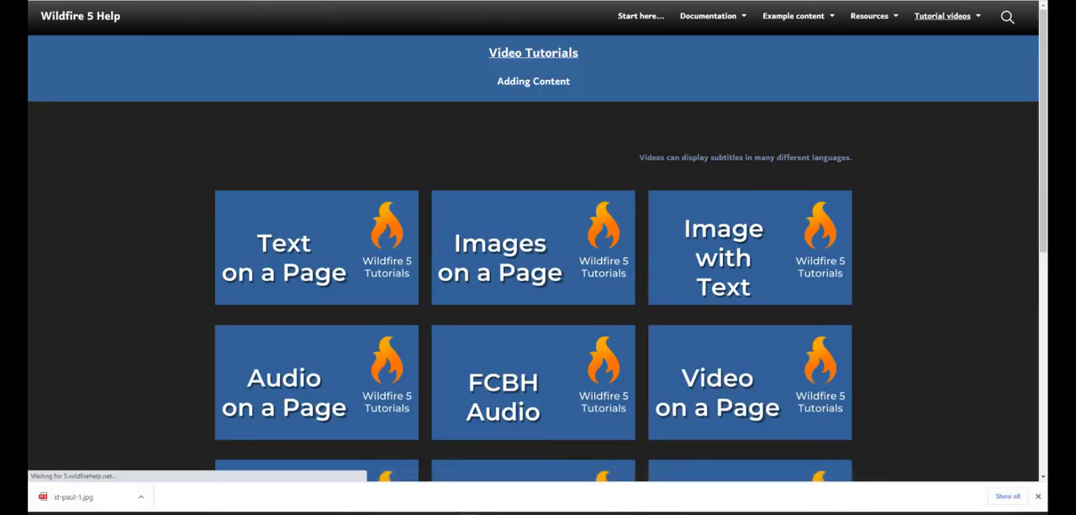